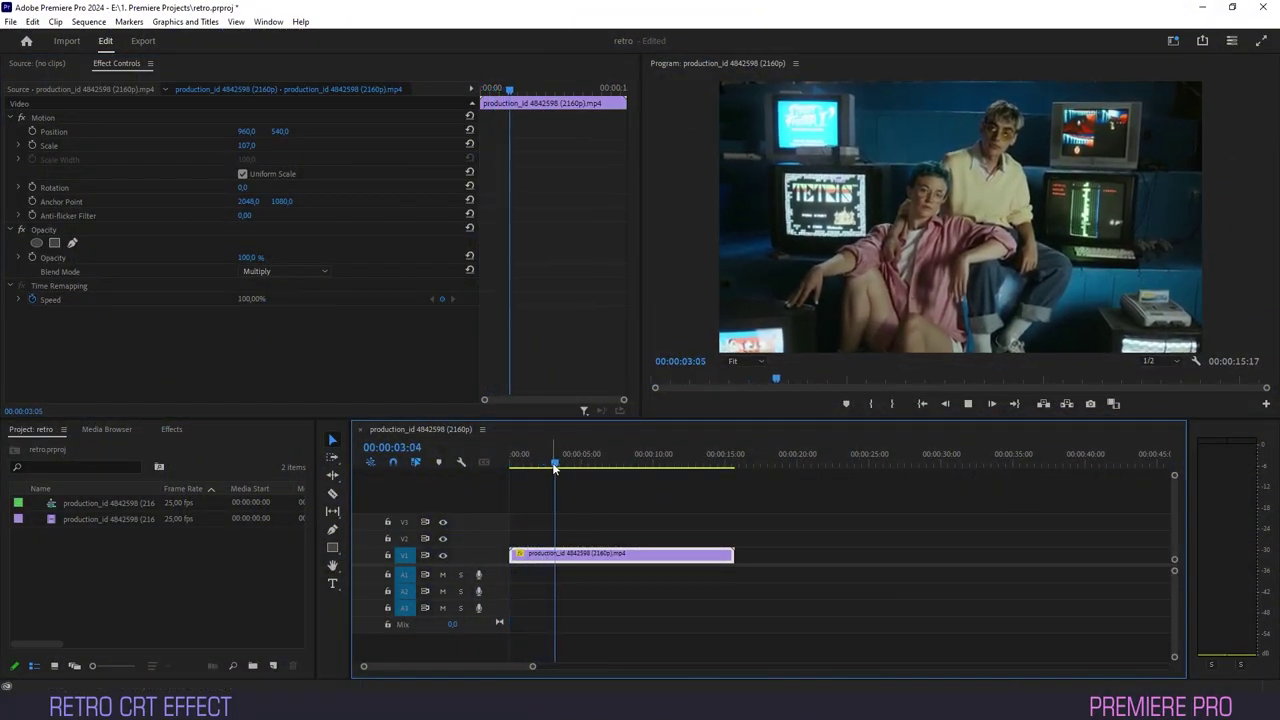
Return the playhead to the start of the sequence and apply the Grid effect to the video clip
drag(555, 467, 441, 465)
click(196, 466)
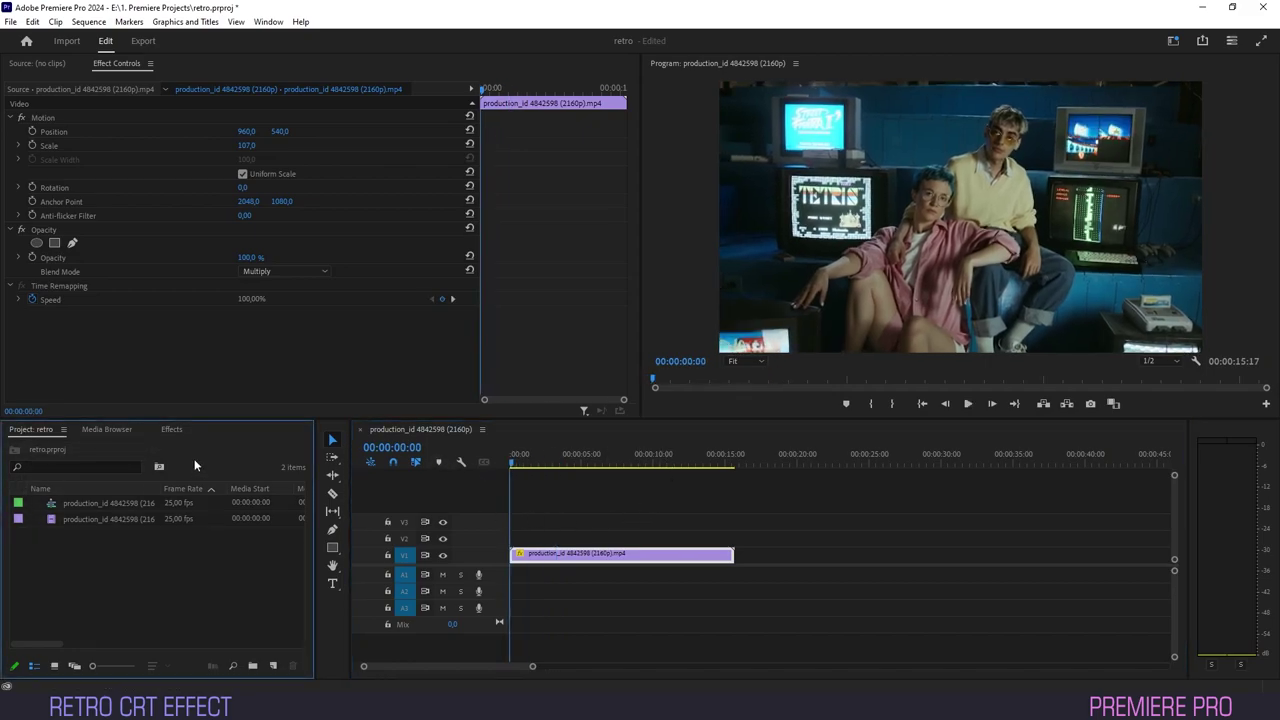
click(172, 430)
click(68, 446)
text(grid)
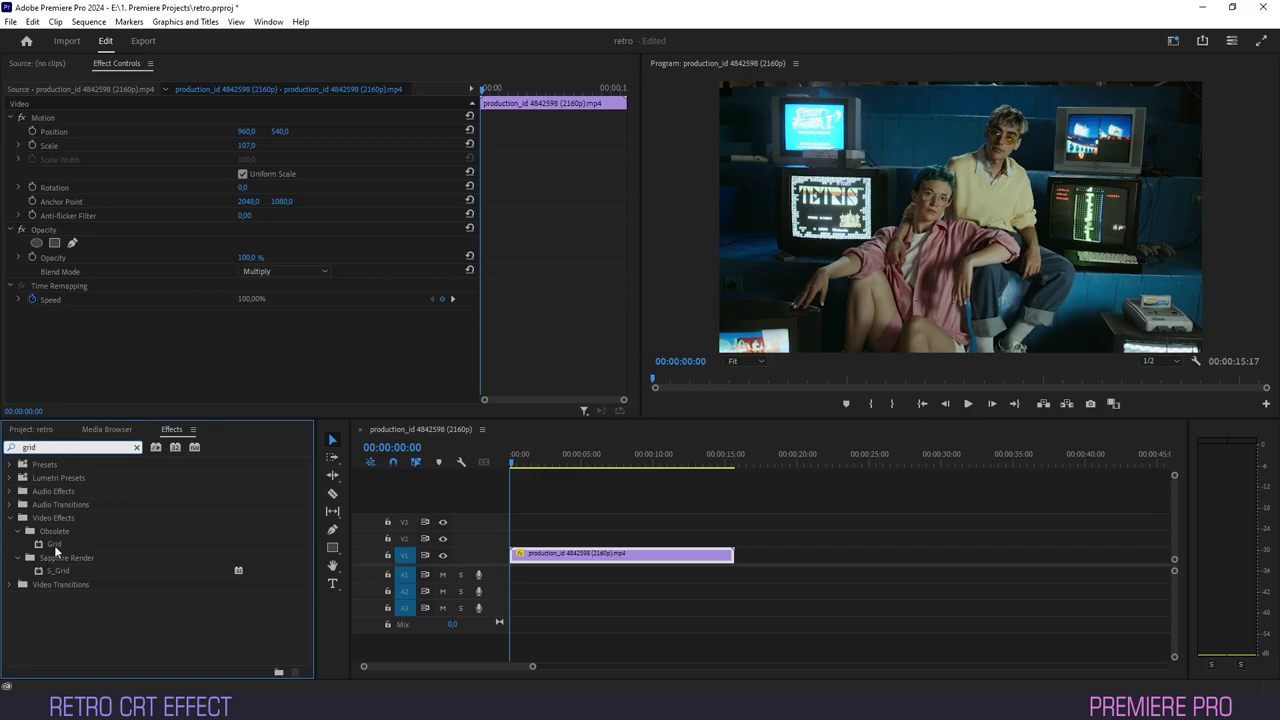
drag(57, 550, 560, 560)
Set the grid's horizontal anchor to -5 and size the grid from Width & Height Sliders
click(251, 341)
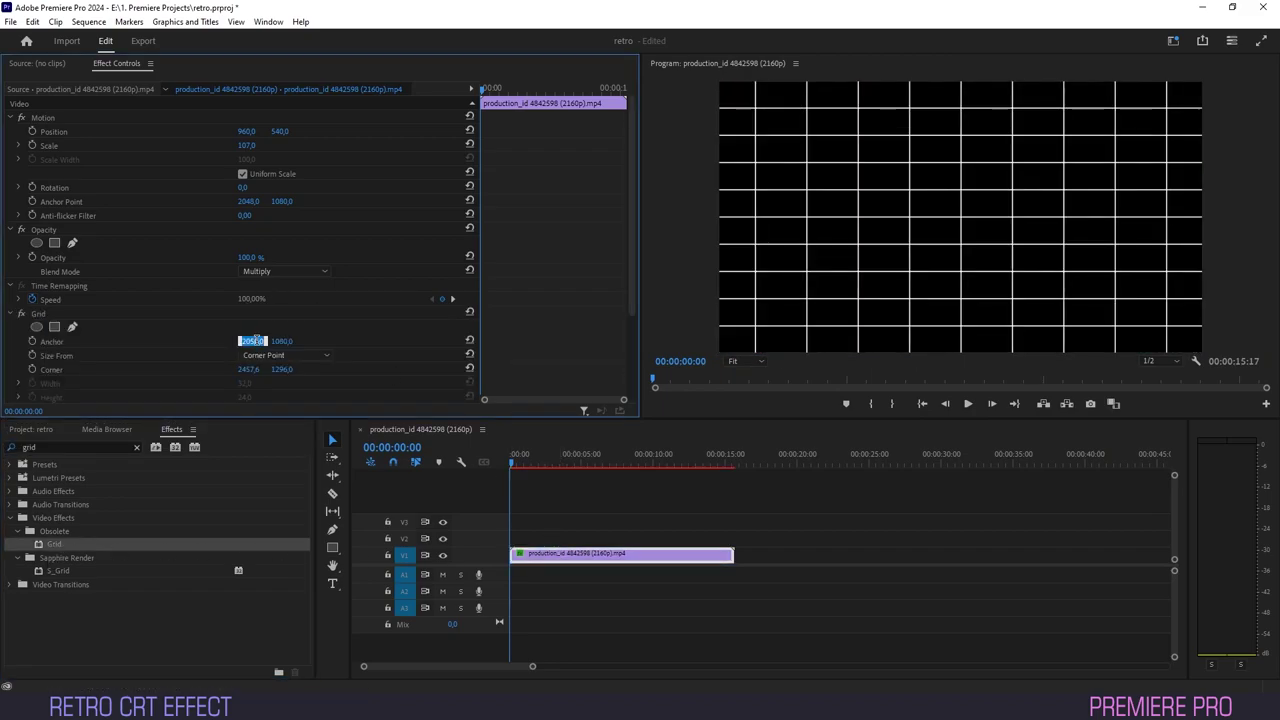
text(-5)
key(Return)
click(276, 357)
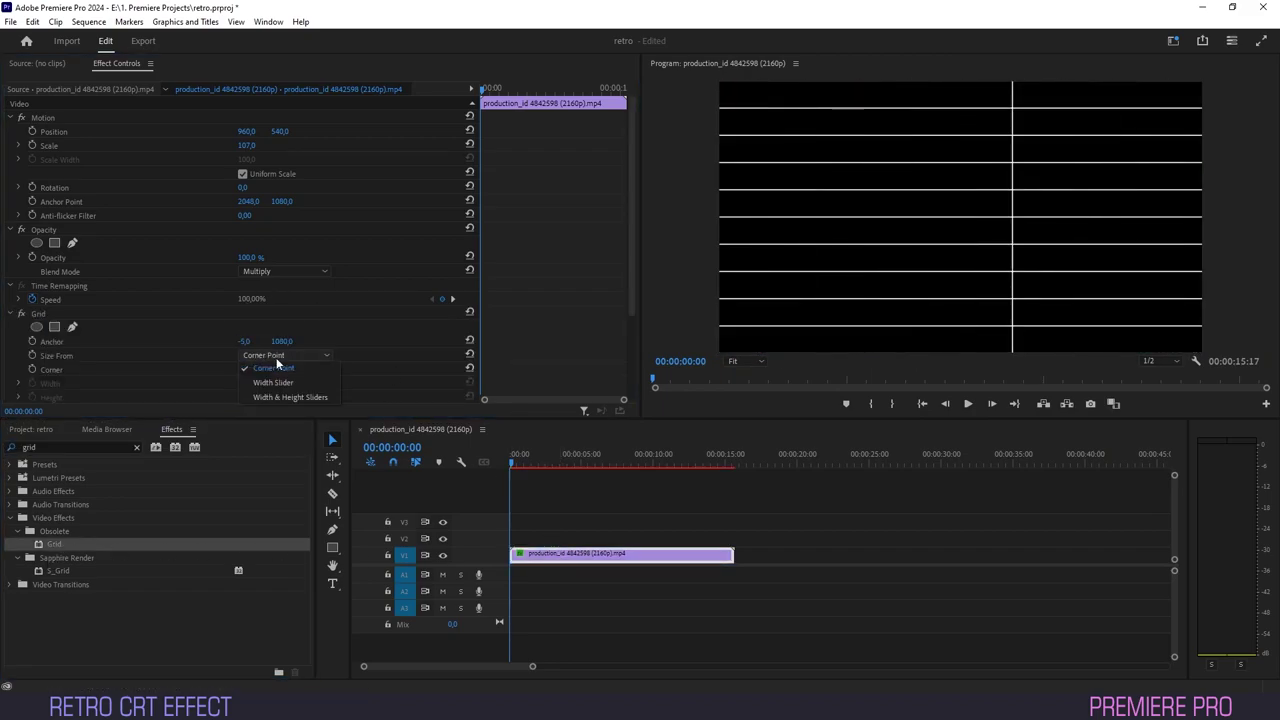
click(280, 394)
Set the grid's width to about 1891, its height to 3 and its border to 3
scroll(276, 335, down, 3)
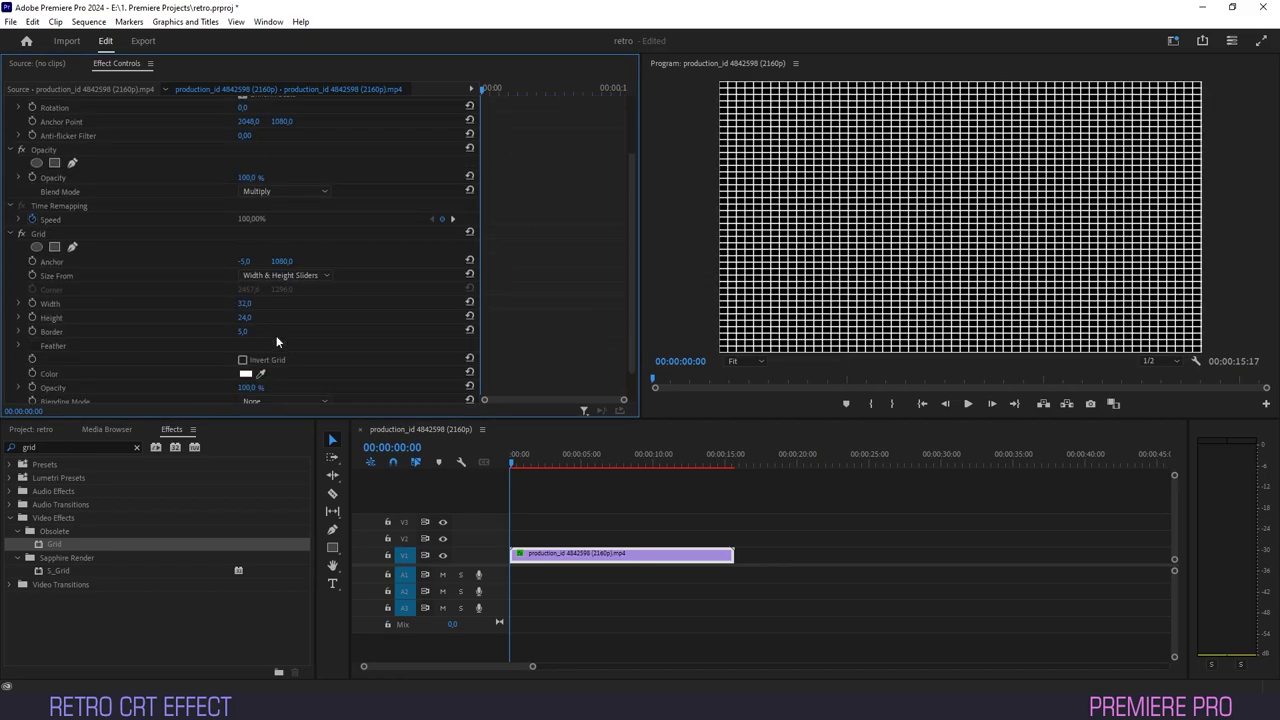
drag(241, 304, 1113, 304)
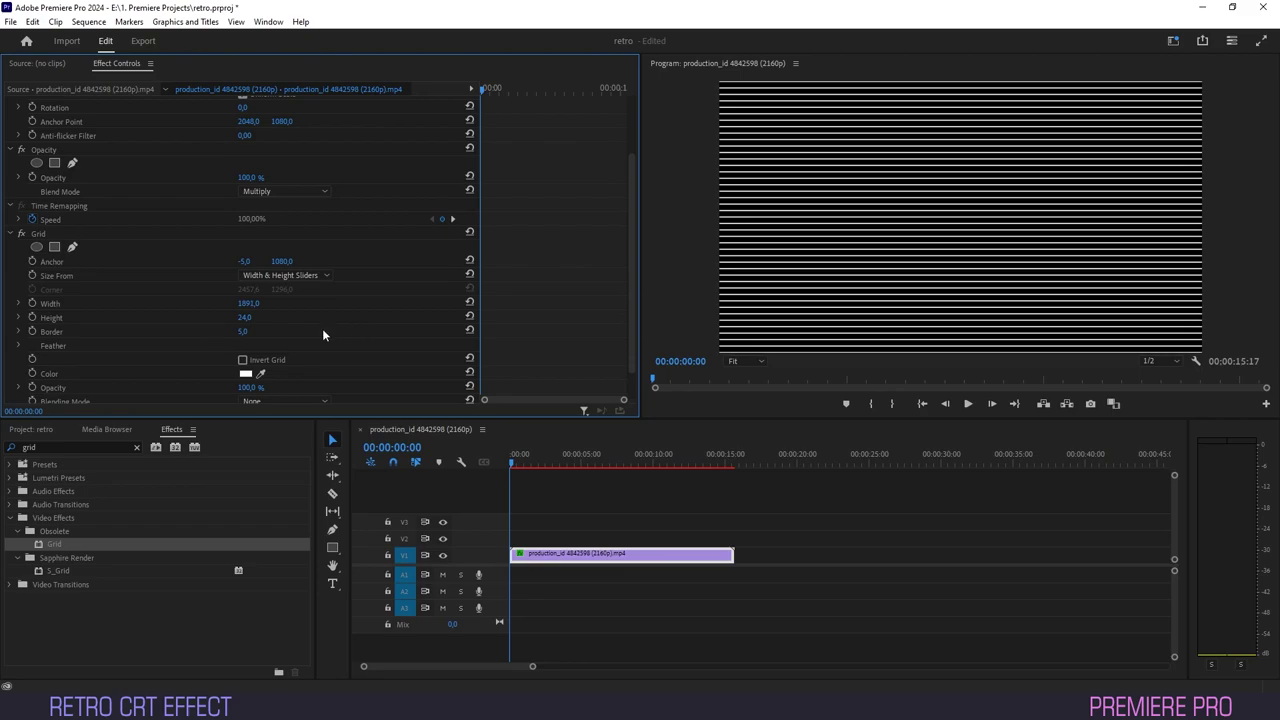
click(243, 319)
text(3)
key(Return)
click(248, 331)
text(3)
key(Return)
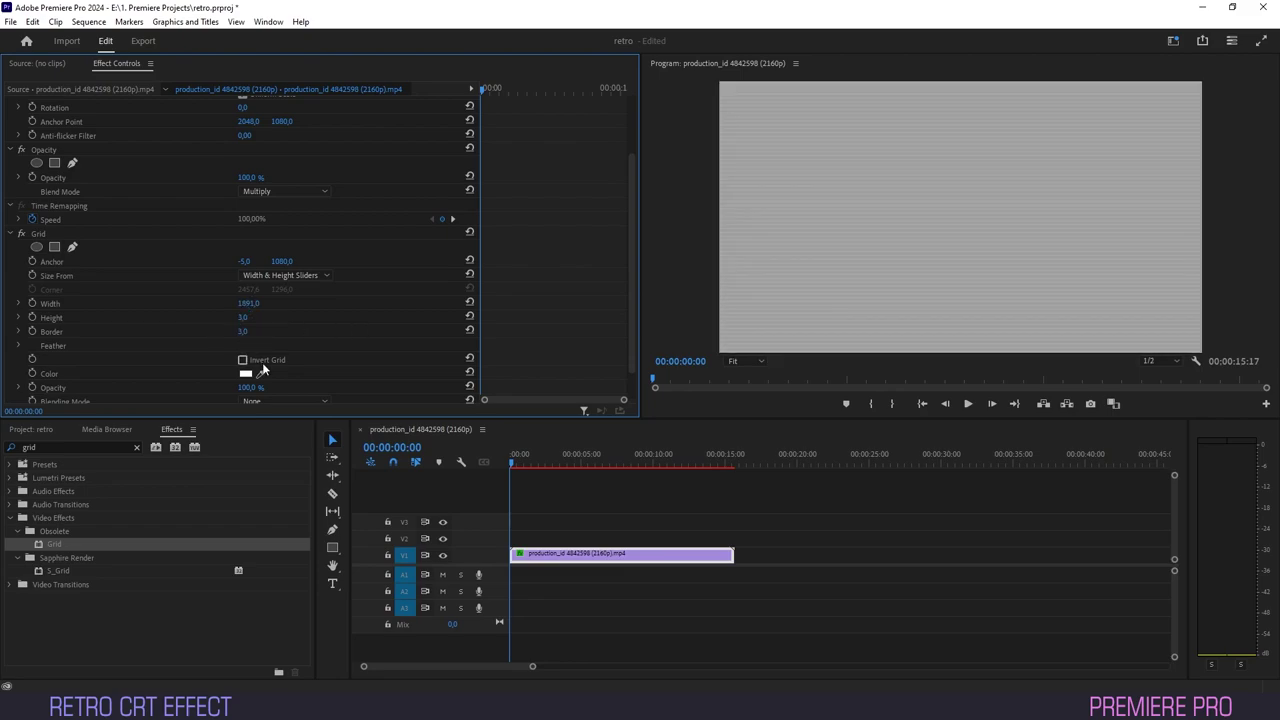
Set the feather height of the grid lines to 3
click(18, 346)
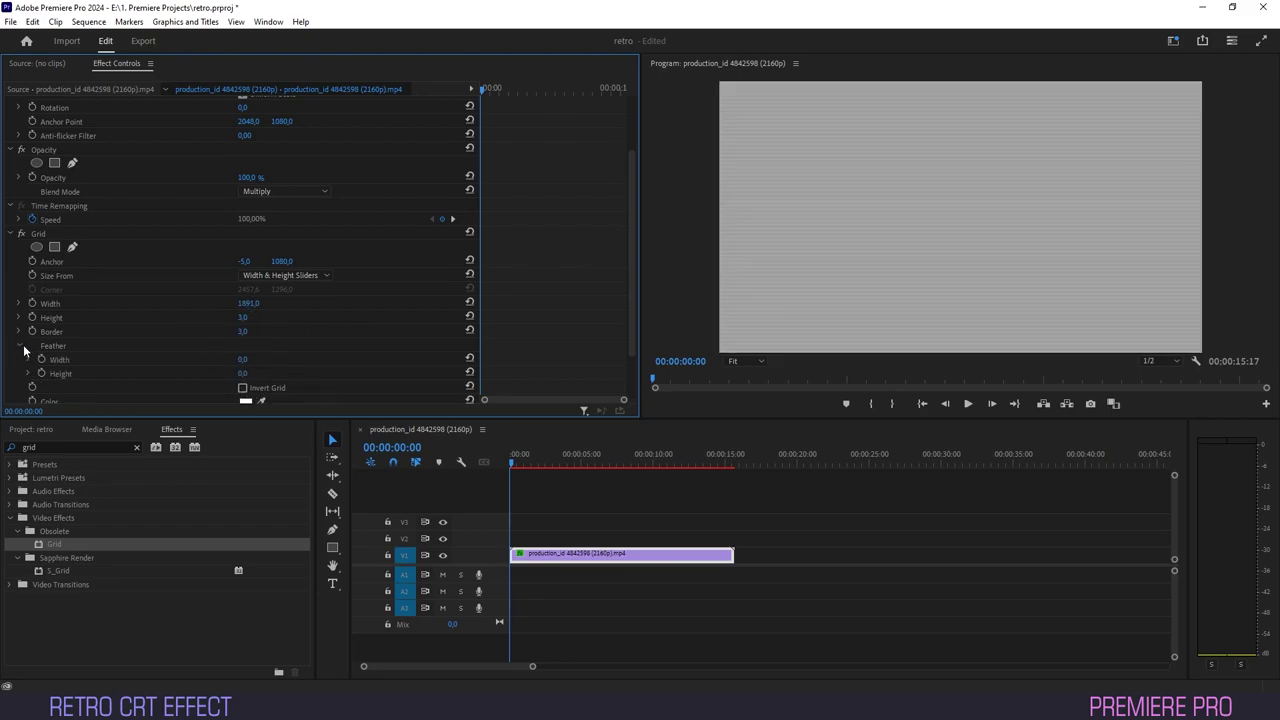
click(242, 374)
text(3)
key(Return)
Change the grid colour to black and set the grid's blending mode to Overlay
scroll(337, 330, down, 1)
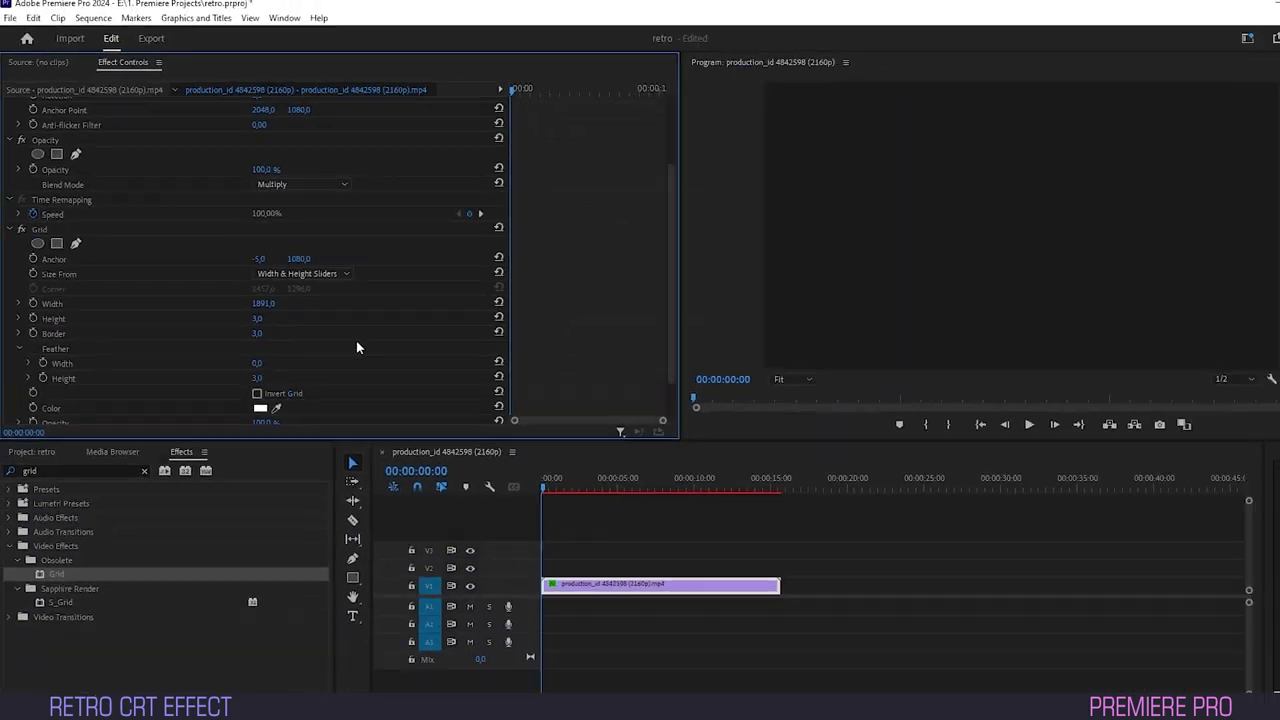
scroll(521, 476, down, 2)
click(378, 566)
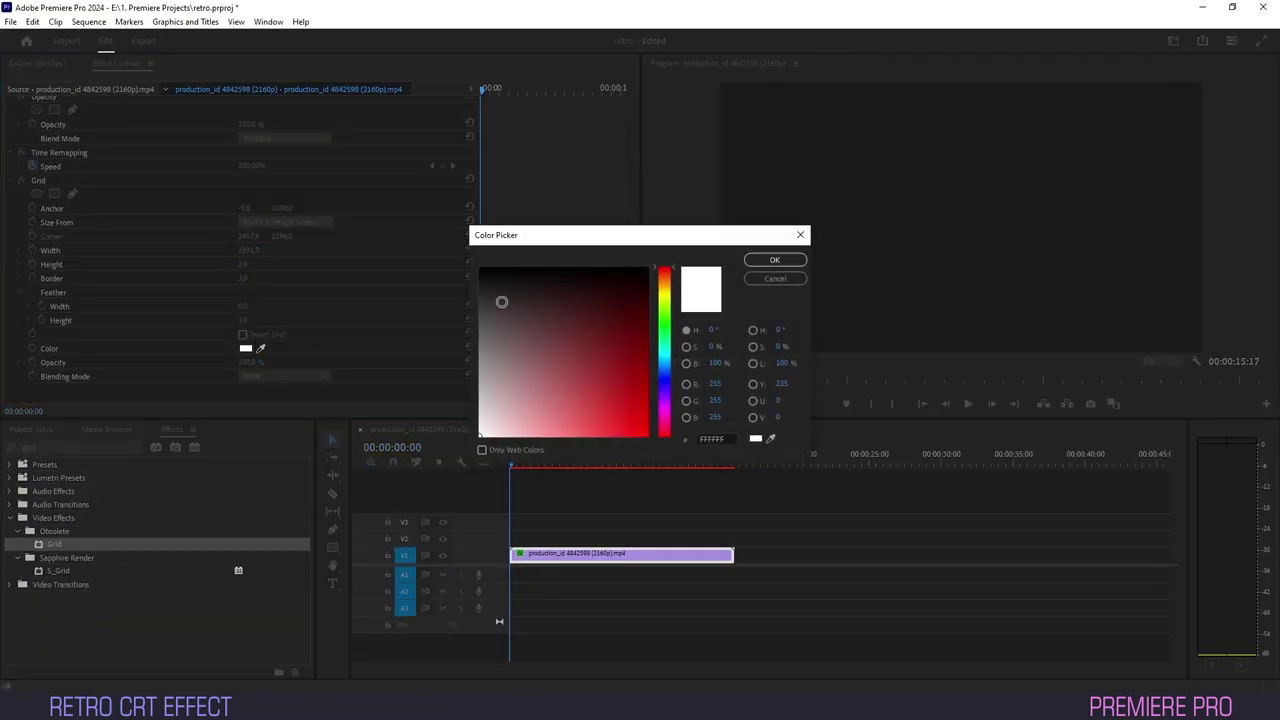
drag(502, 302, 428, 207)
click(774, 259)
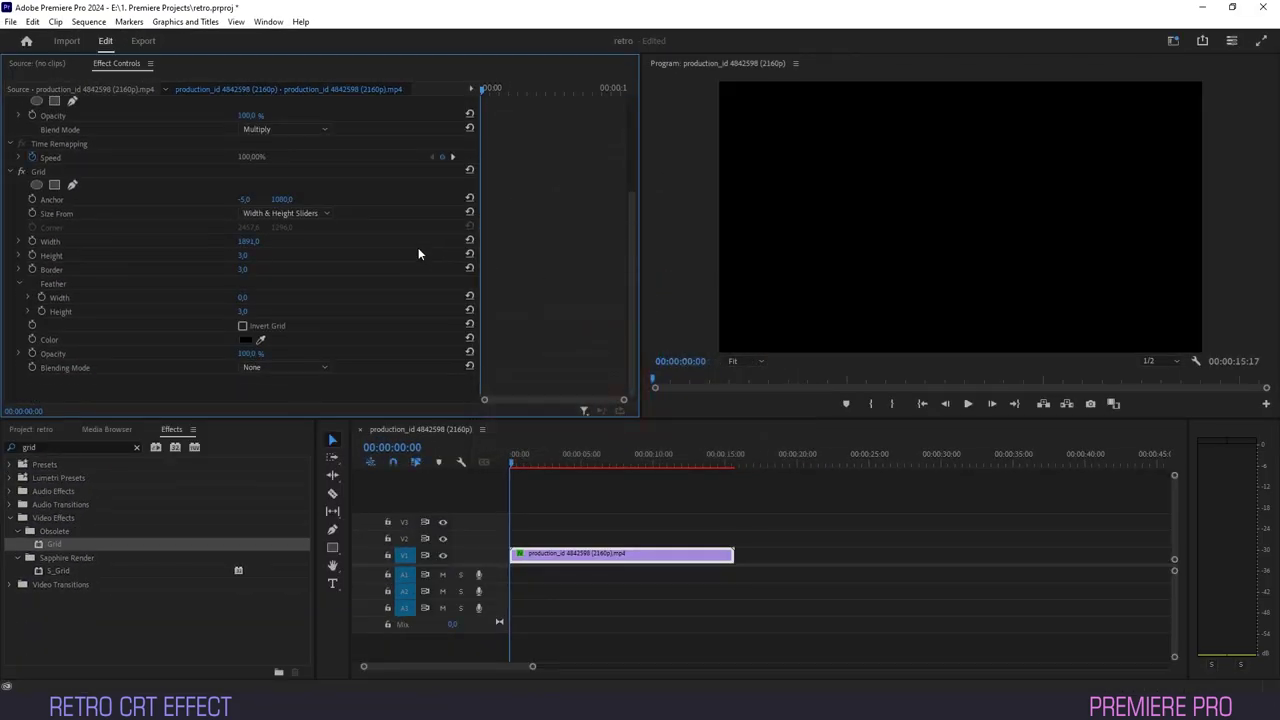
click(274, 367)
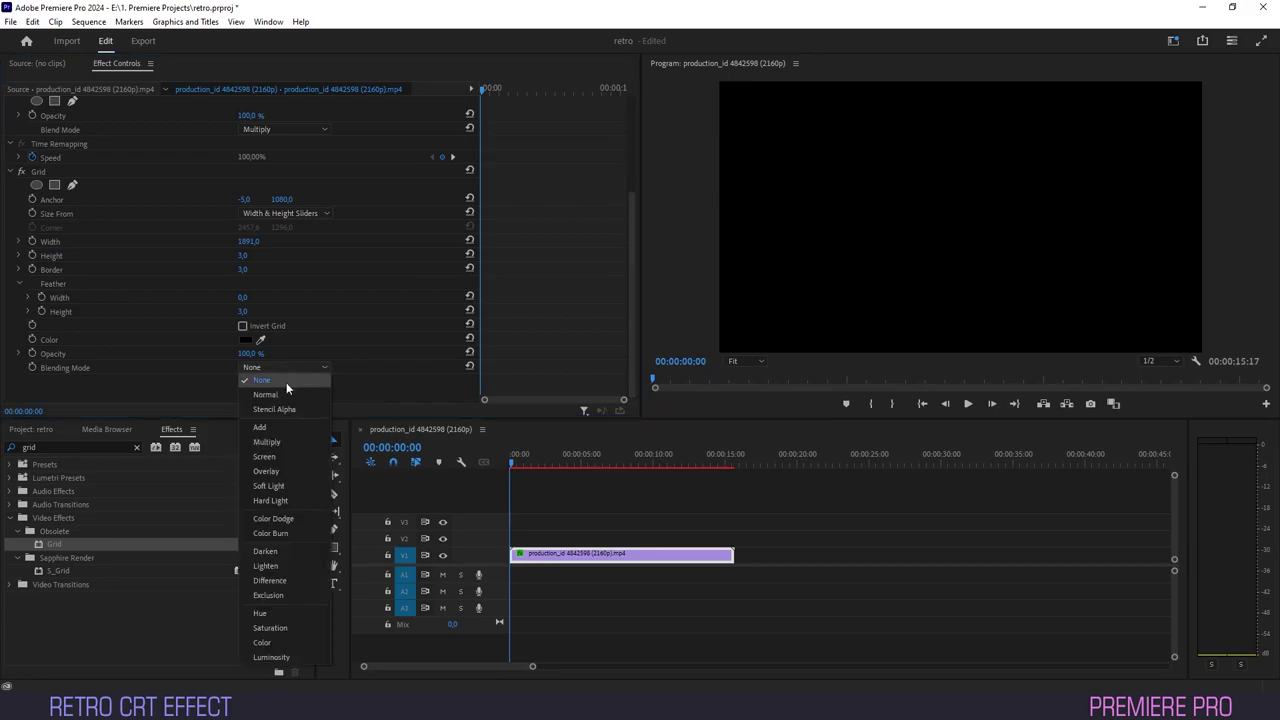
click(267, 472)
Find the Lens Distortion effect and apply it to the video clip
click(45, 447)
text(lens)
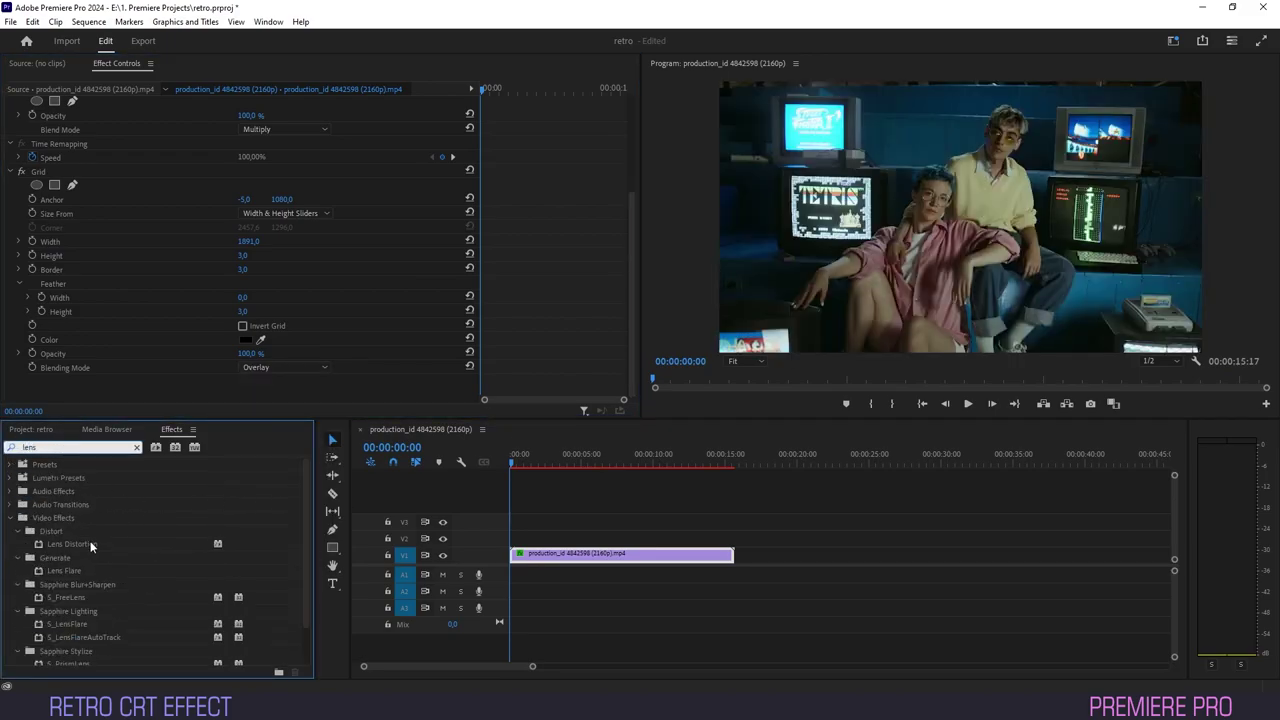
drag(90, 545, 595, 560)
Set the Lens Distortion curvature to 50, vertical decentering to 10, horizontal decentering to 3, vertical prism FX to 10 and horizontal prism FX to 2
scroll(350, 277, down, 3)
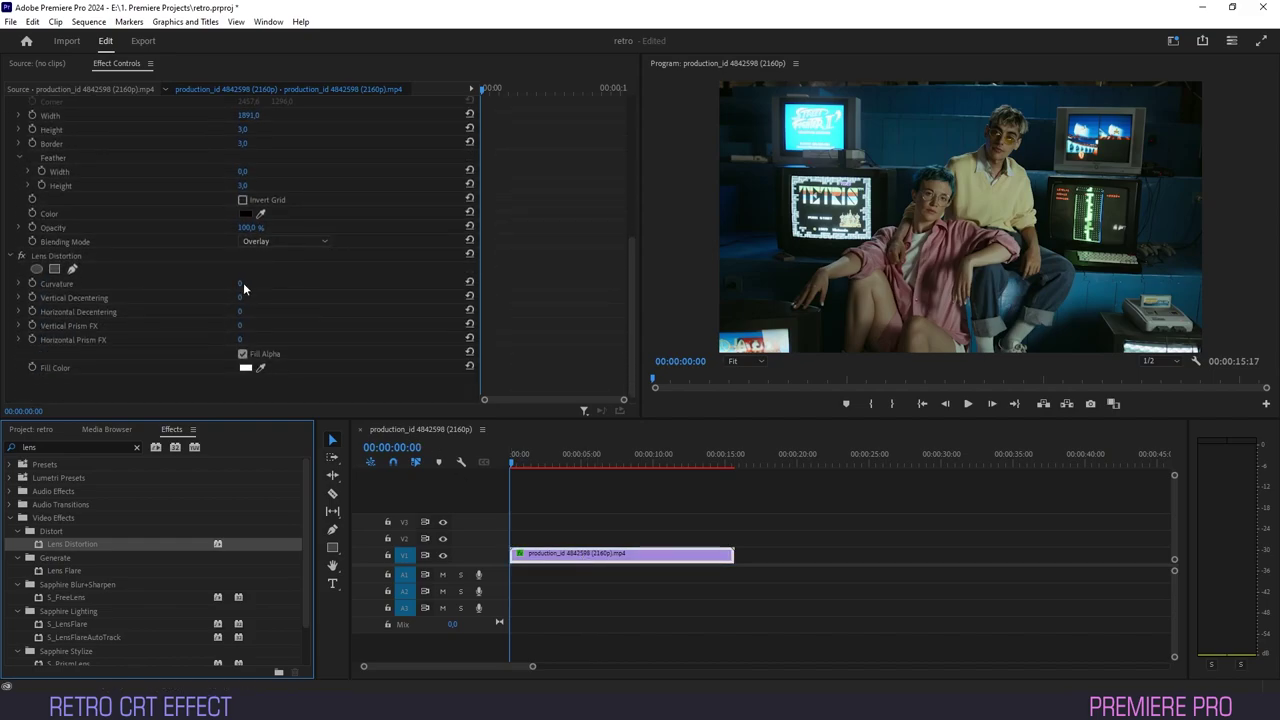
click(243, 282)
text(50)
key(Return)
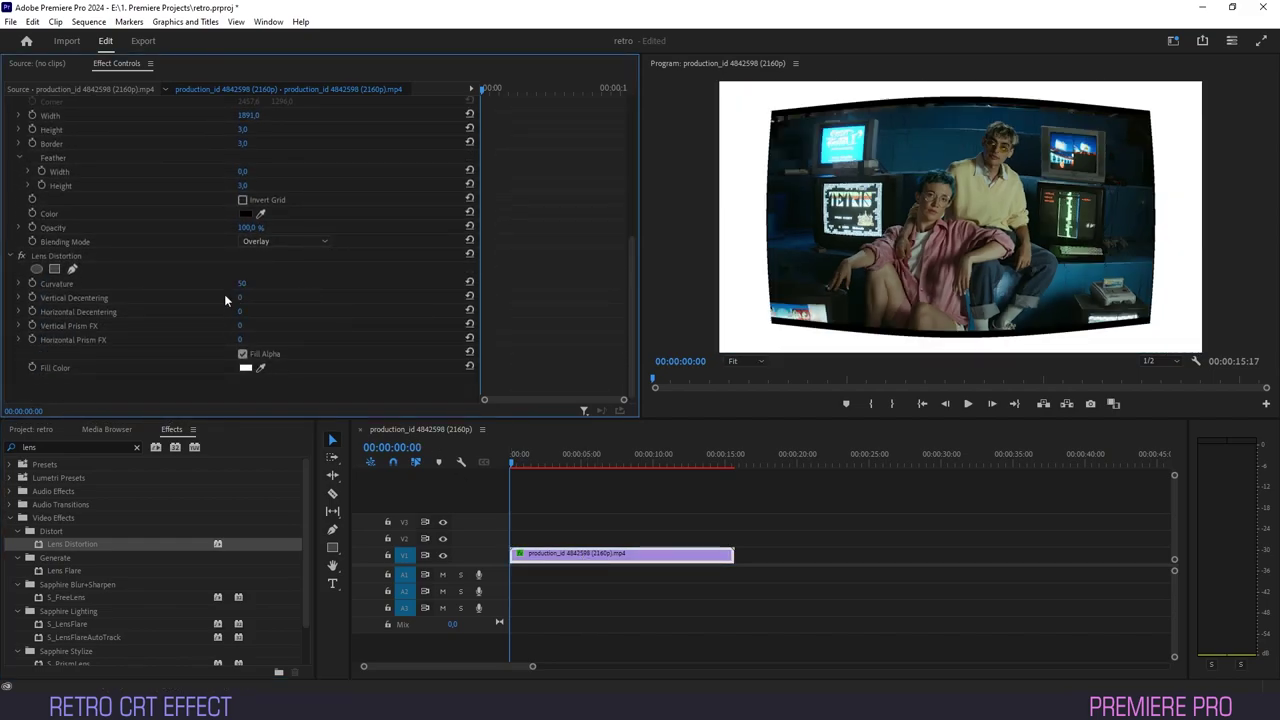
click(241, 297)
text(10)
key(Return)
click(256, 309)
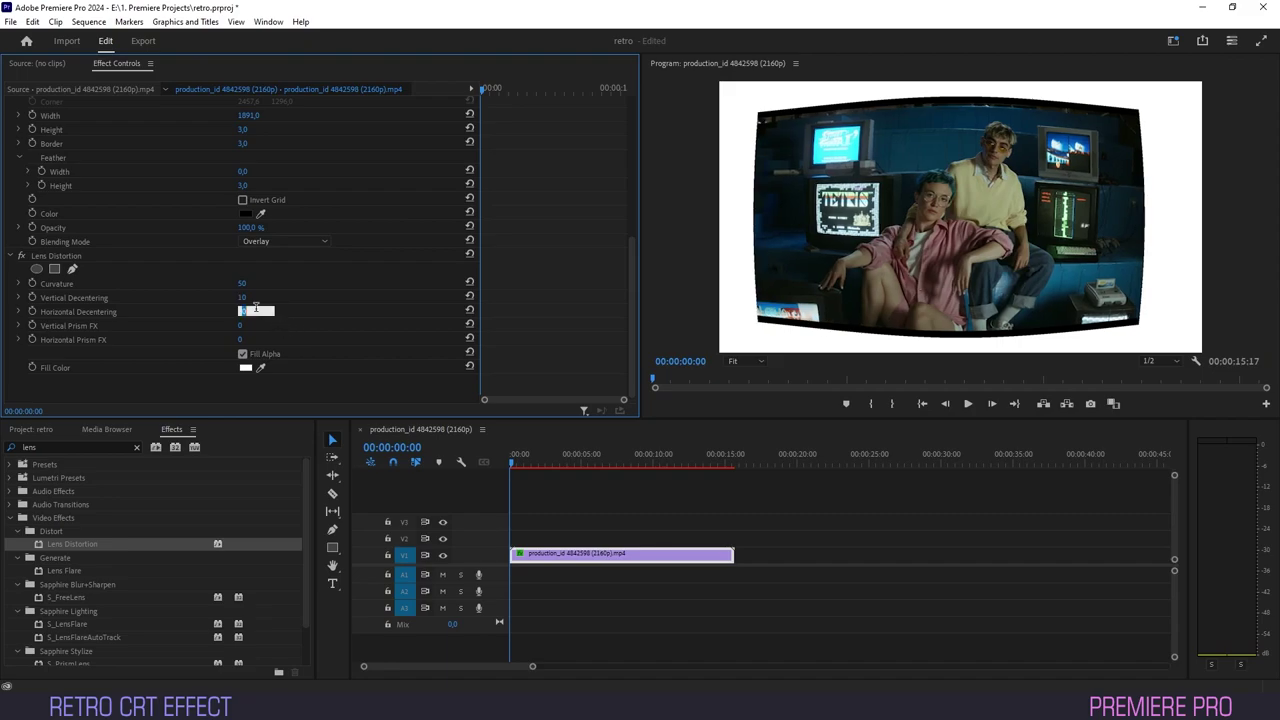
key(Return)
click(256, 324)
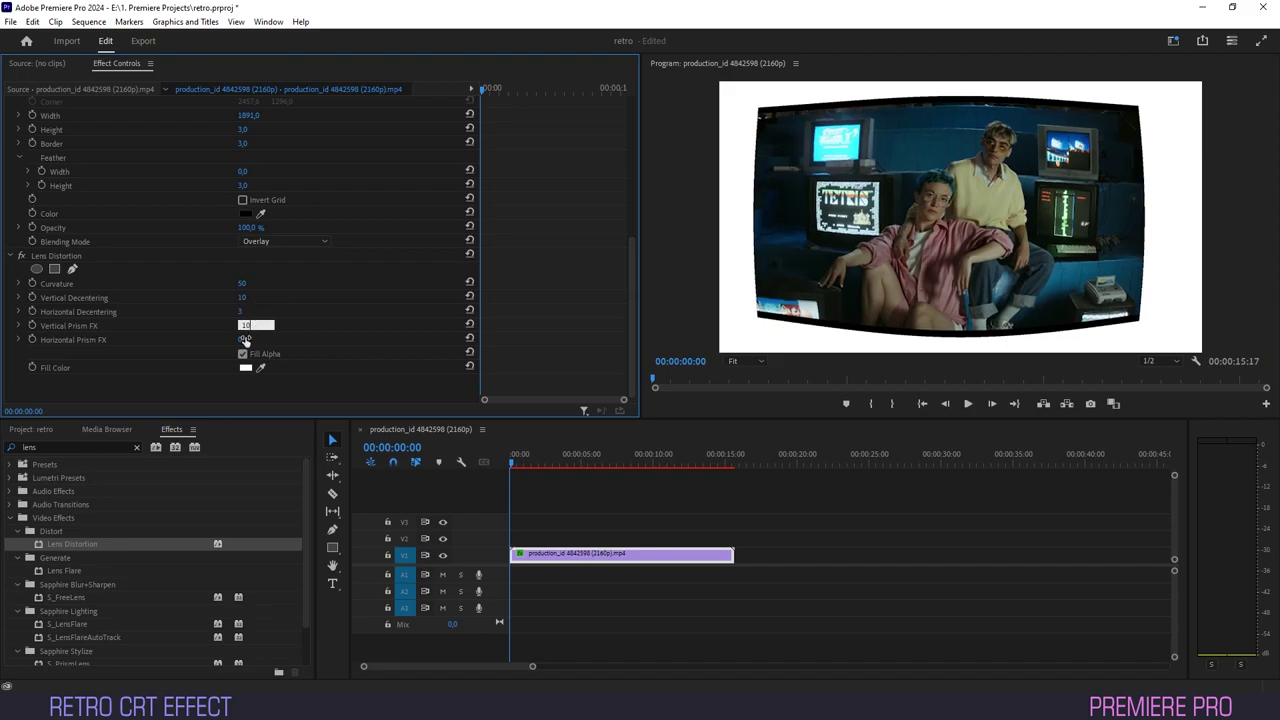
drag(246, 341, 262, 343)
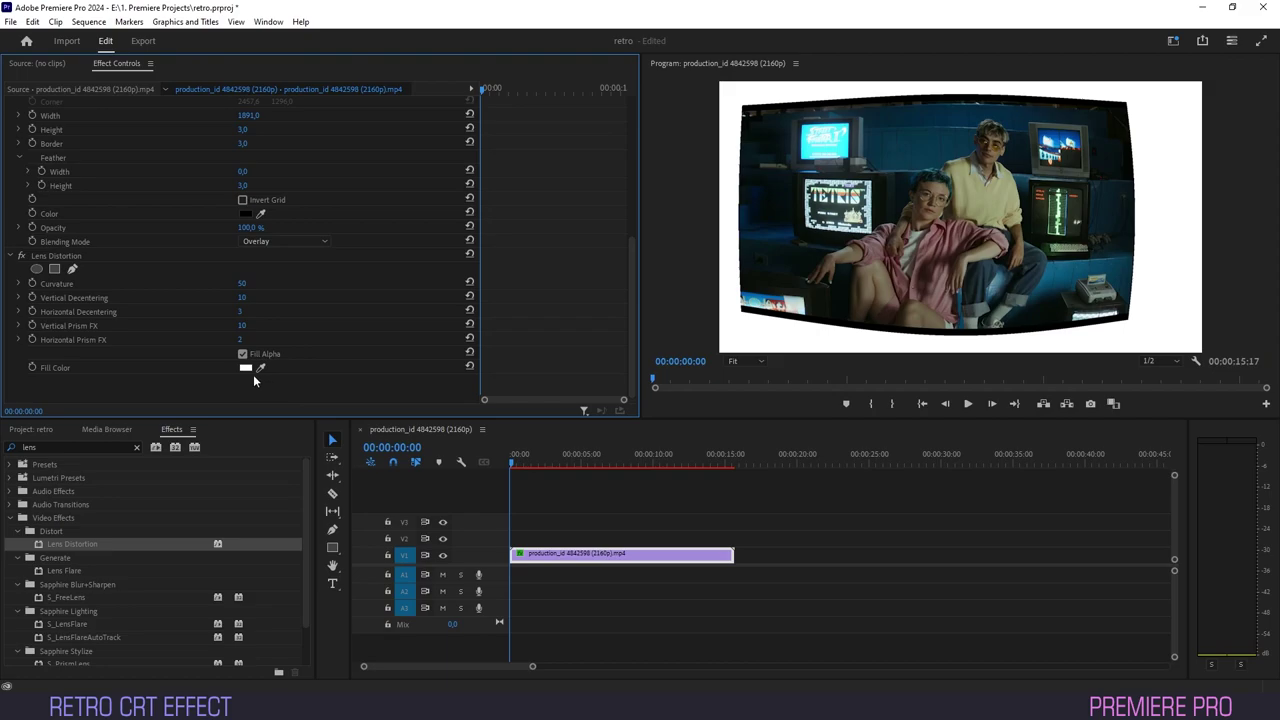
Reposition the clip to about 1072, 549 and scale it to about 154 so it fills the frame
scroll(455, 290, up, 5)
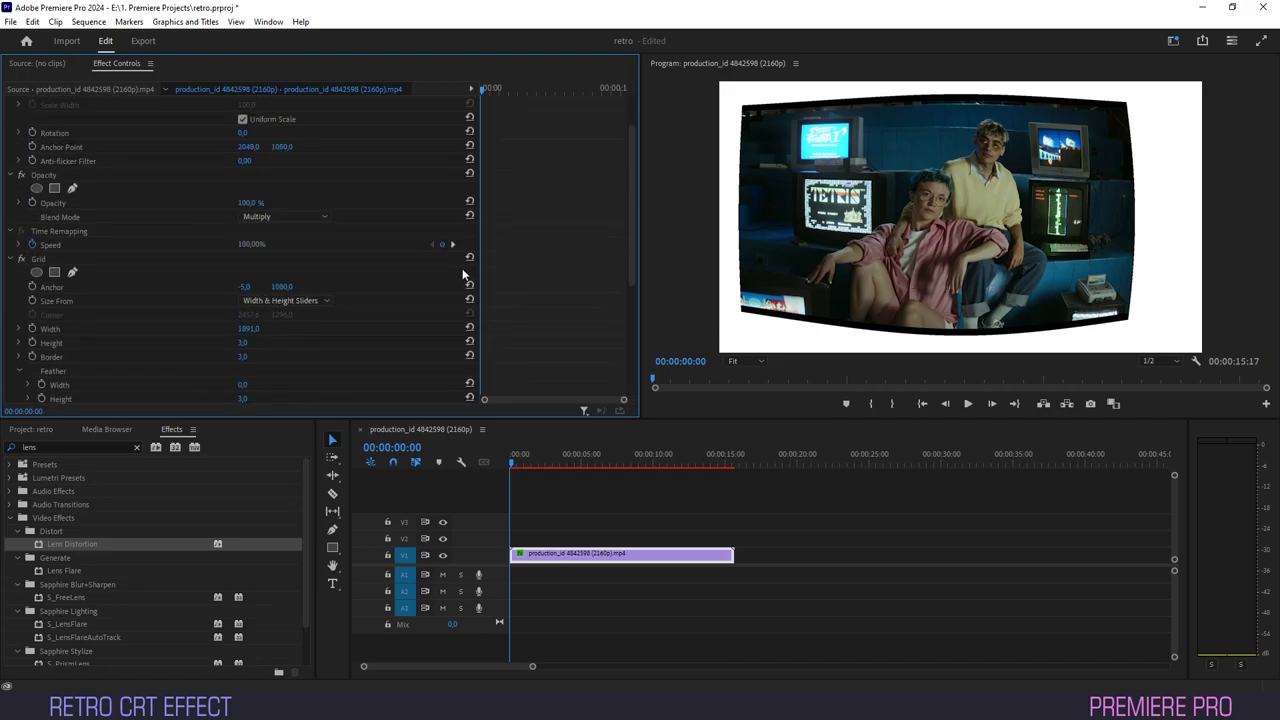
drag(246, 132, 290, 146)
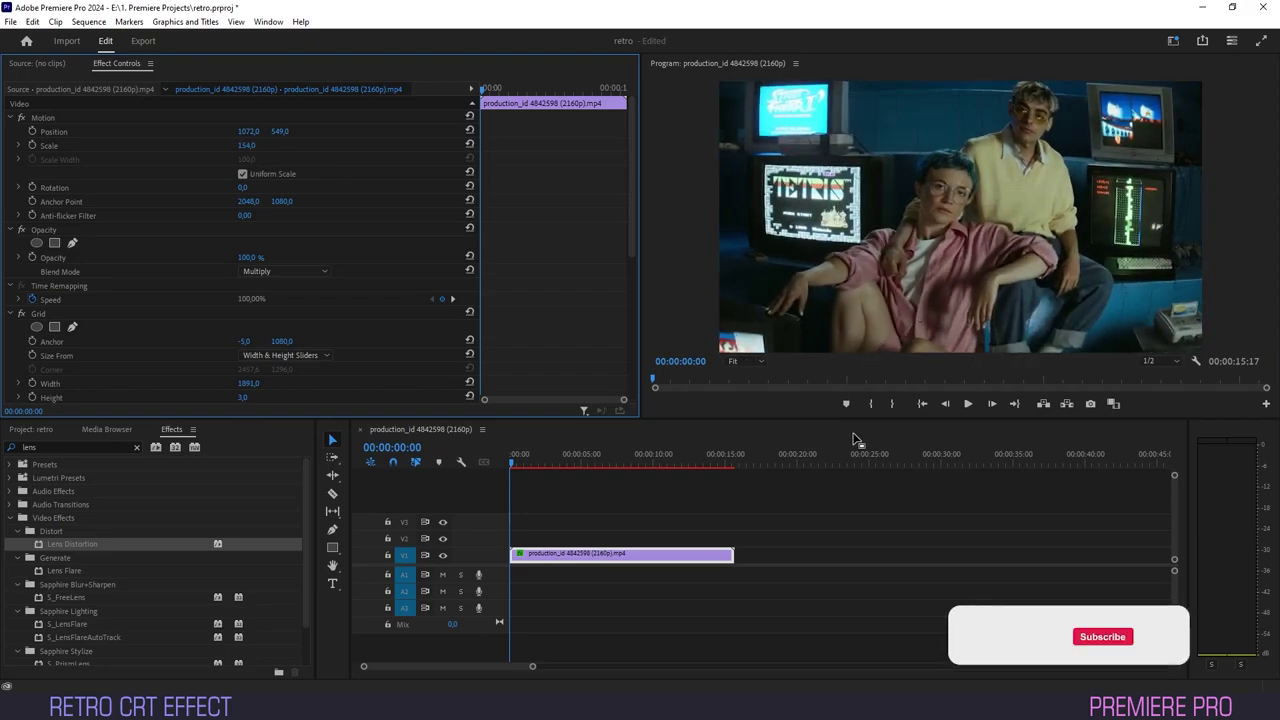
Apply the Noise effect to the clip and set the amount of noise to 10%
drag(56, 447, 2, 444)
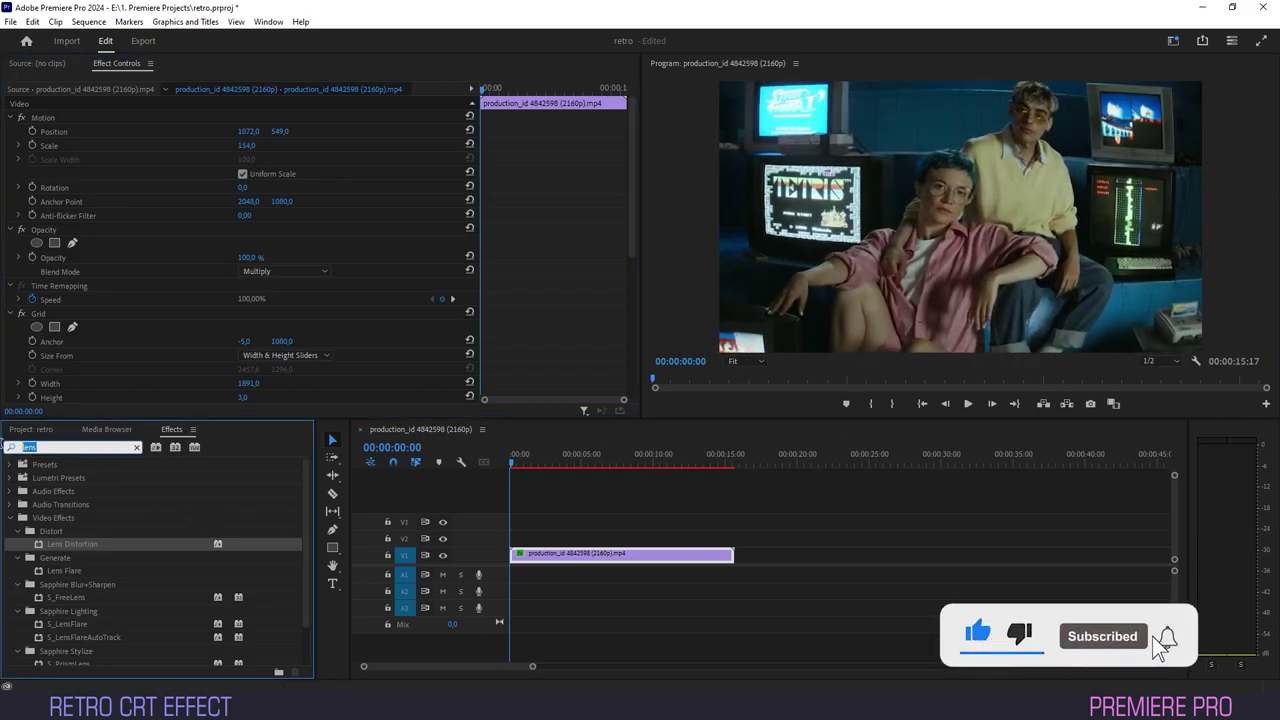
text(noise)
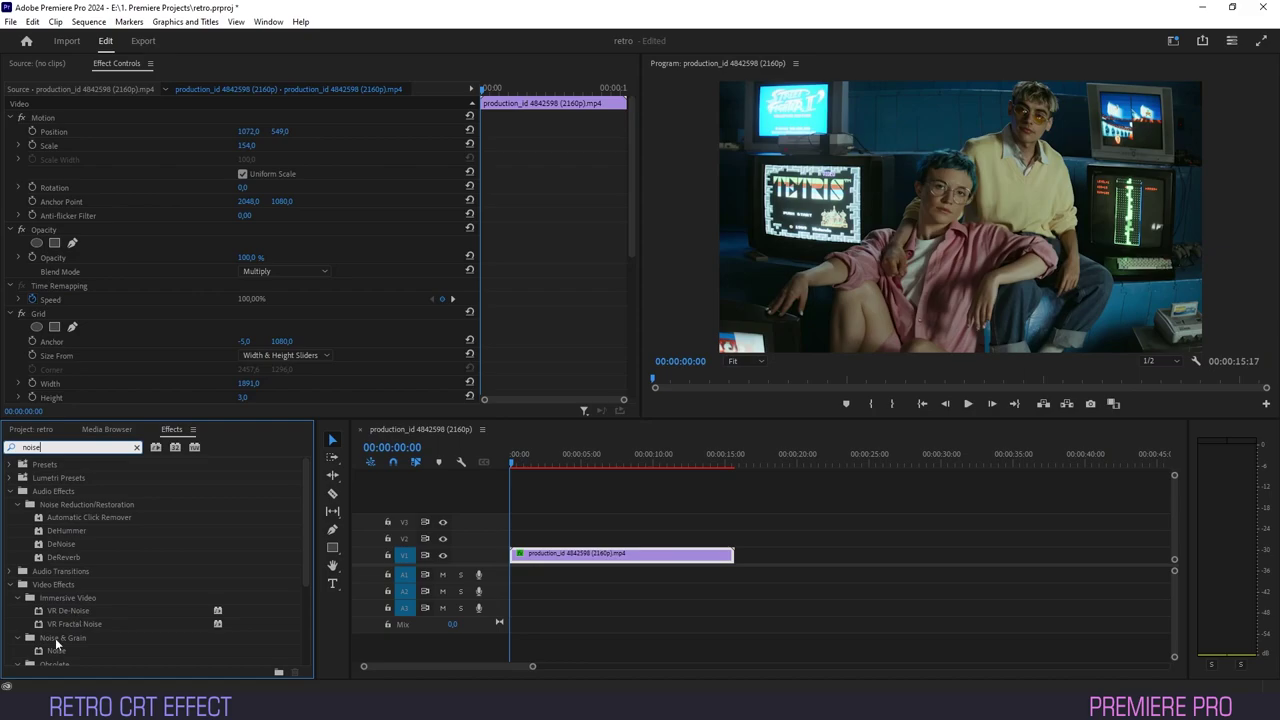
drag(62, 653, 622, 560)
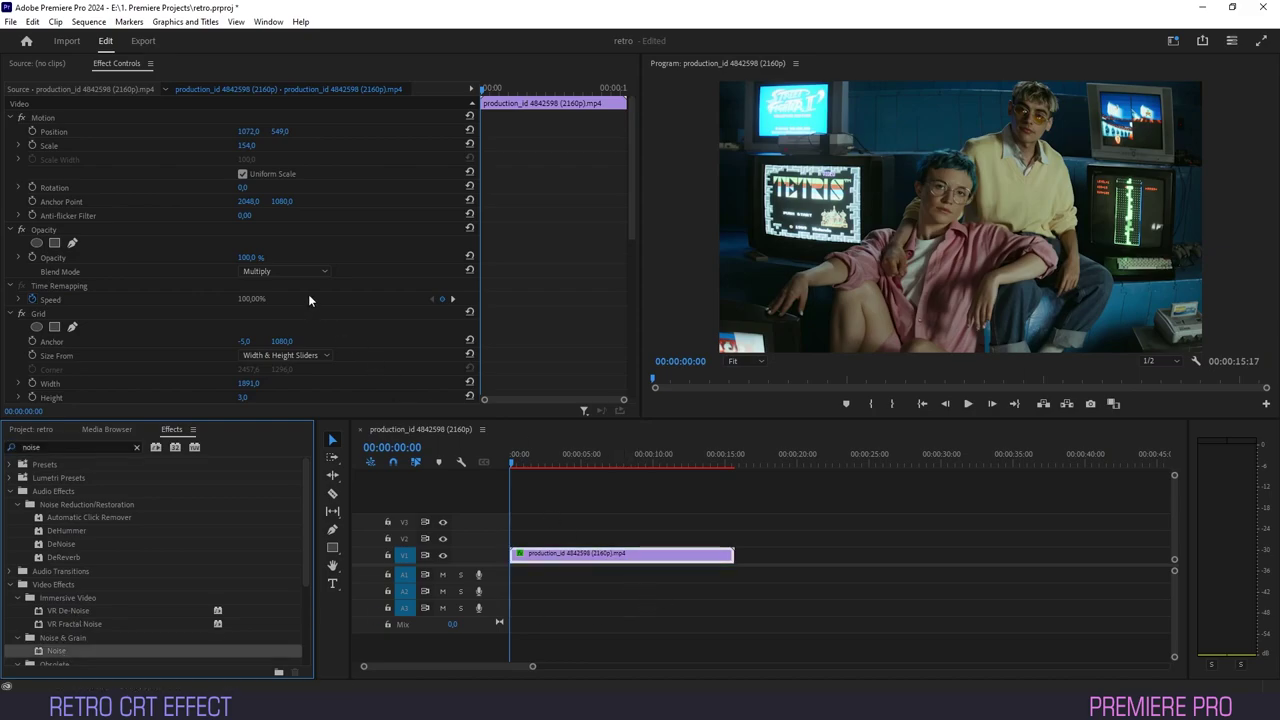
scroll(400, 332, down, 4)
scroll(450, 330, down, 4)
click(256, 338)
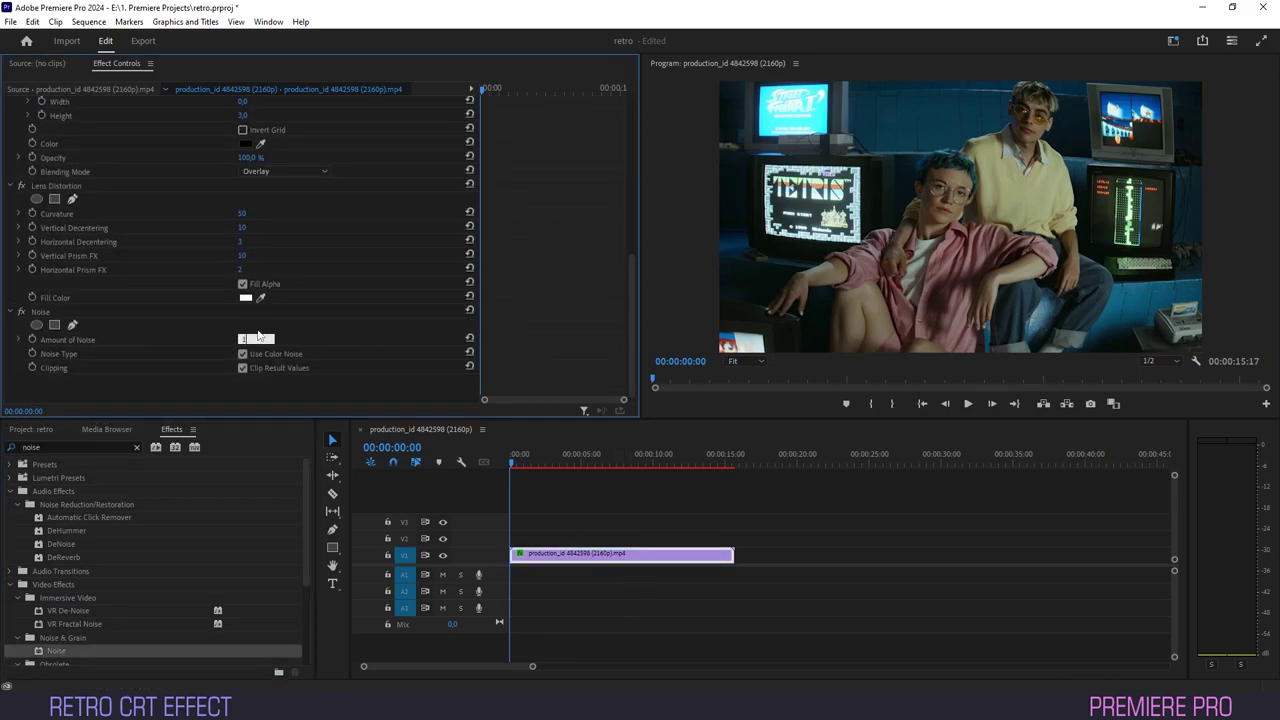
click(314, 387)
Apply a Lumetri basic correction with exposure about 1.7, contrast about 34.8, highlights about 39.2 and whites about 27.1
click(268, 21)
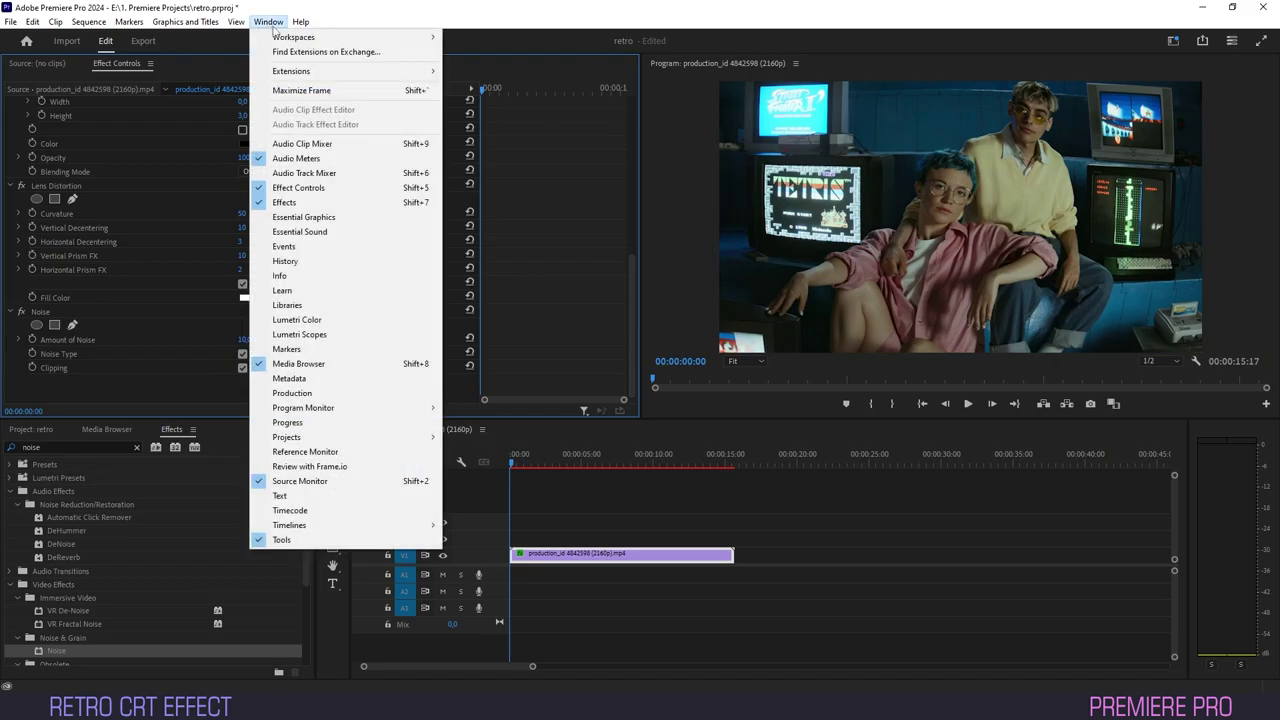
click(306, 319)
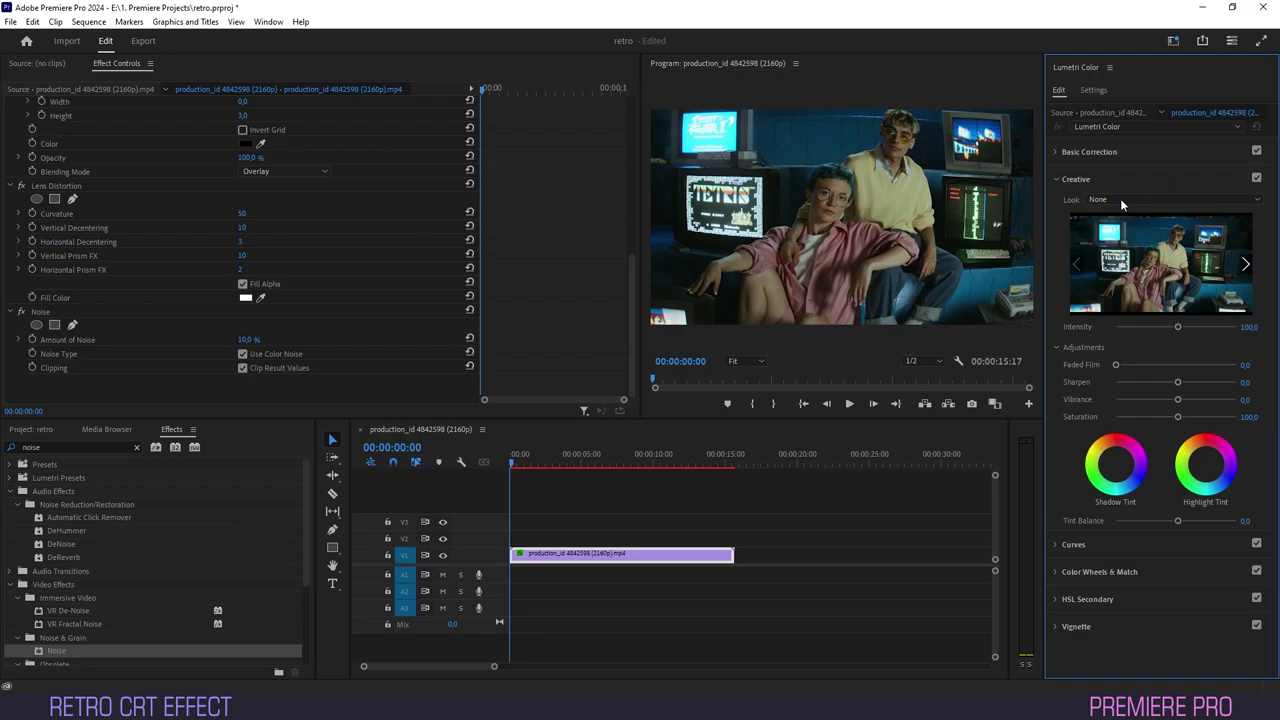
click(1062, 152)
drag(1178, 346, 1200, 381)
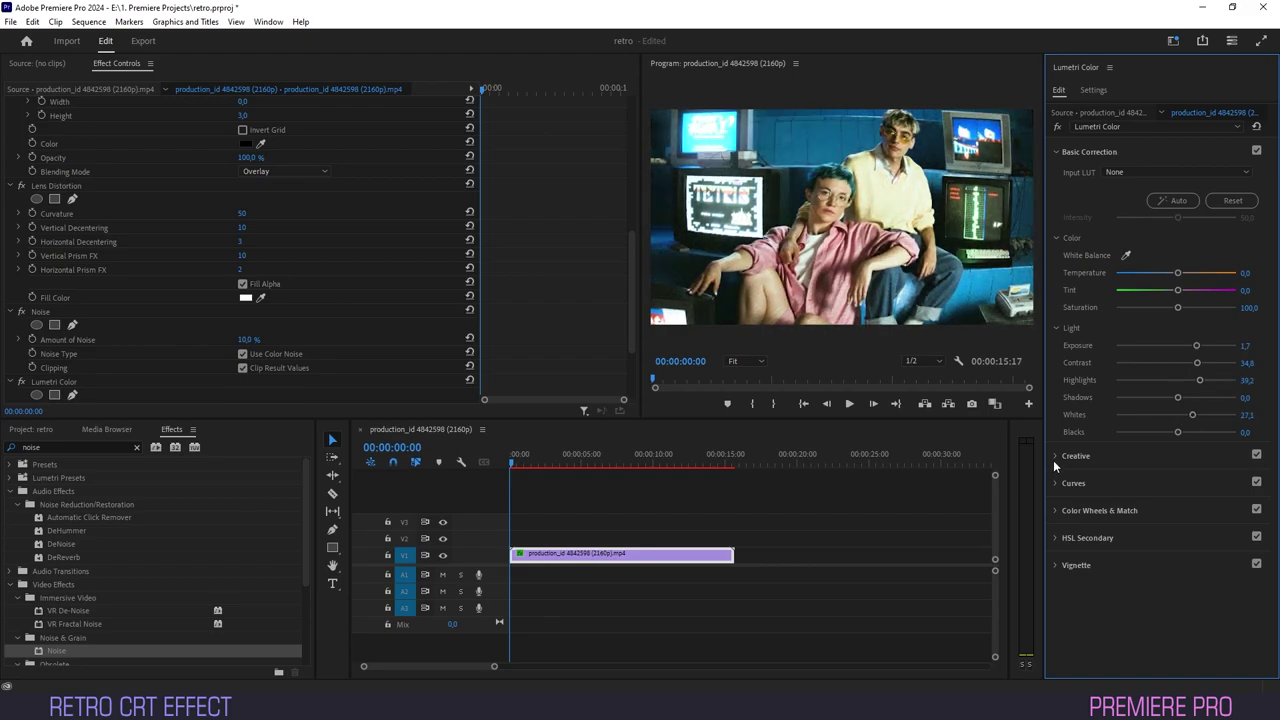
In Lumetri's creative adjustments, lower vibrance to about -8.3, tint the shadows towards red and tint the highlights towards blue
click(1055, 458)
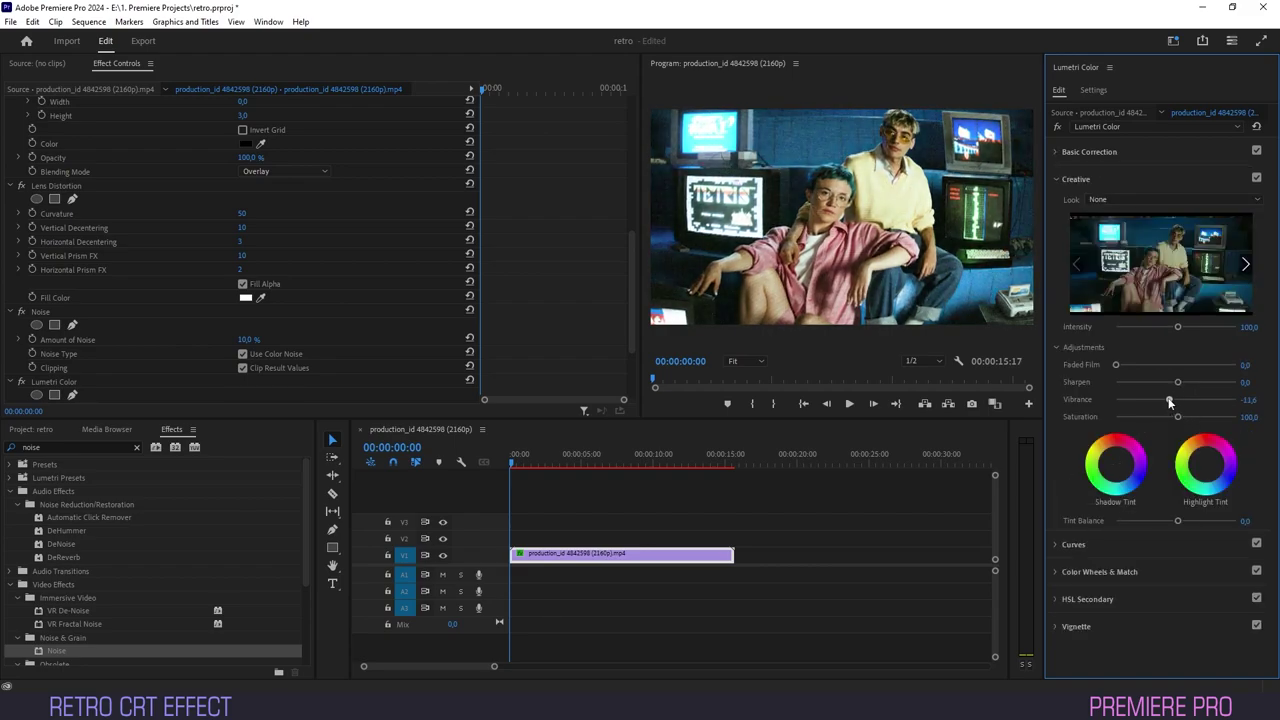
drag(1177, 400, 1171, 401)
drag(1116, 464, 1115, 458)
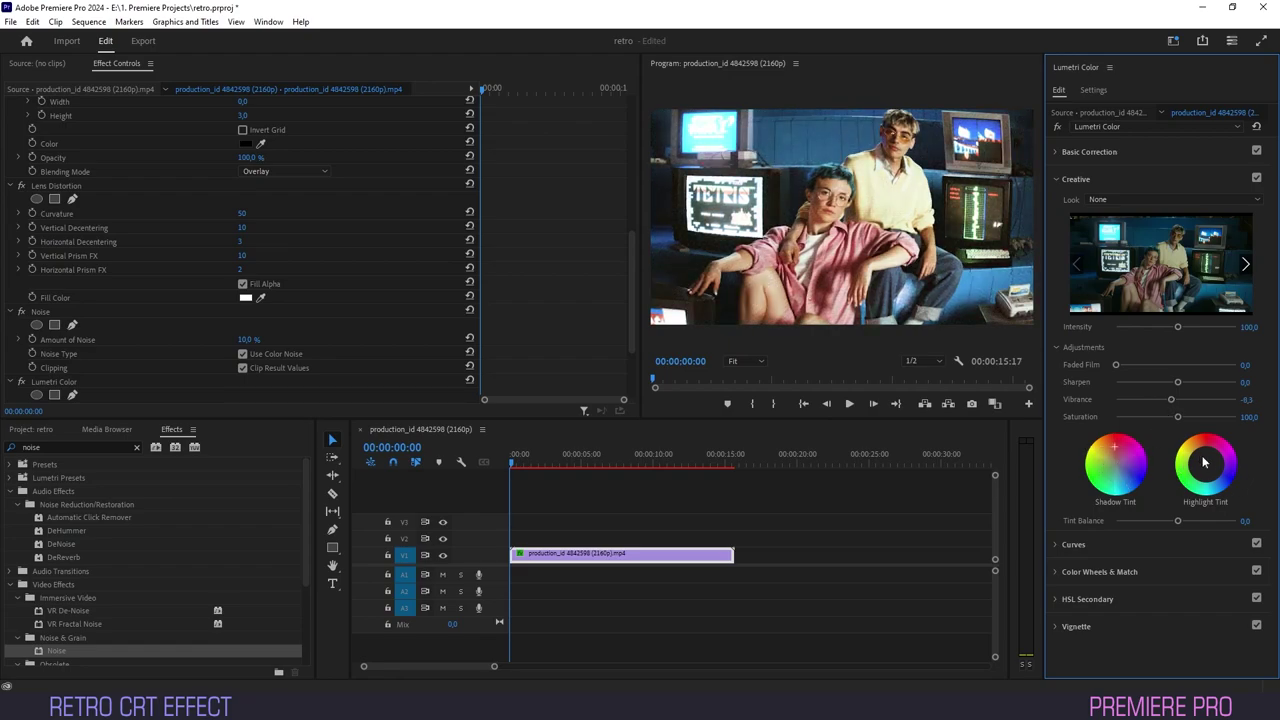
drag(1210, 466, 1214, 468)
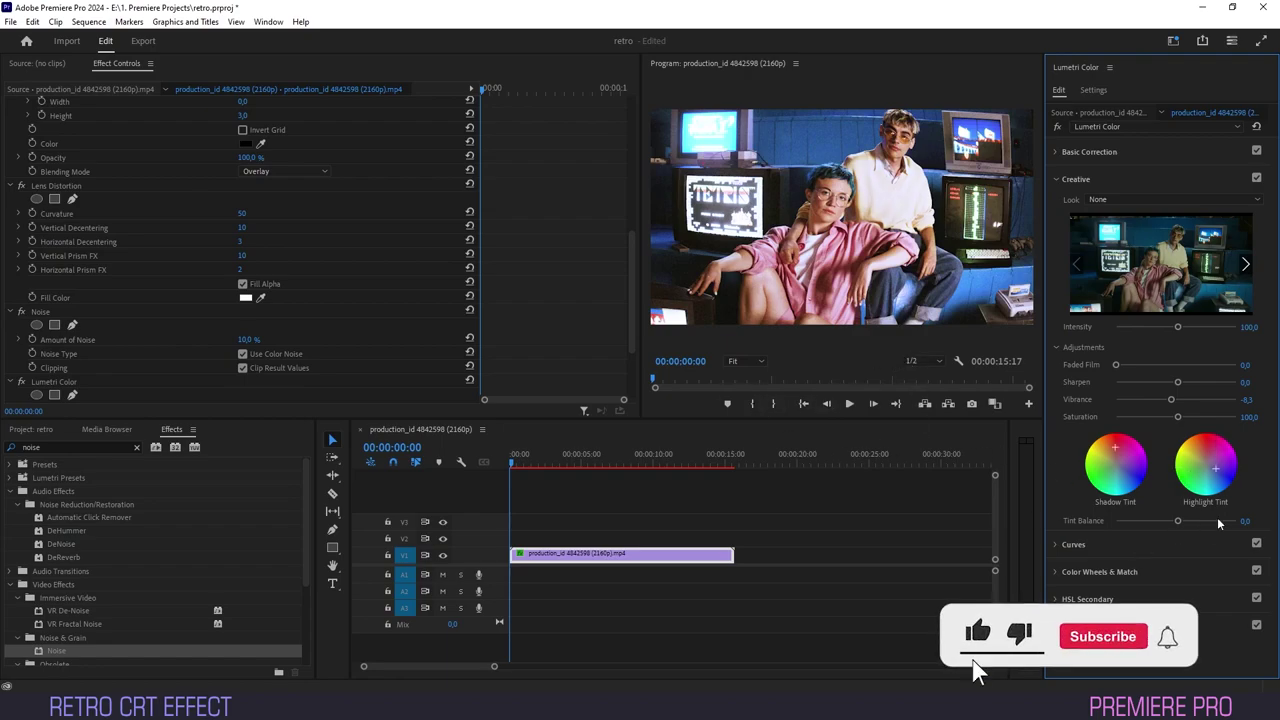
Find the Channel Blur effect and apply it to the video clip
drag(48, 448, 3, 448)
text(channel blur)
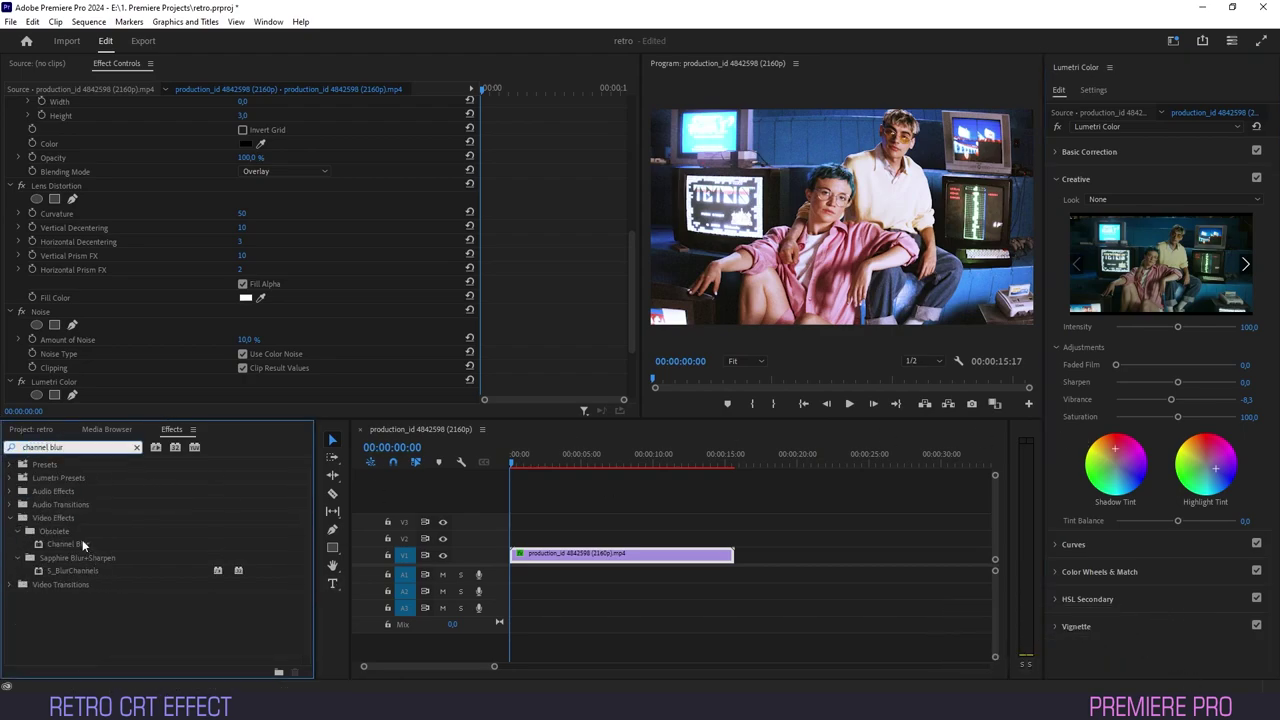
drag(82, 544, 546, 559)
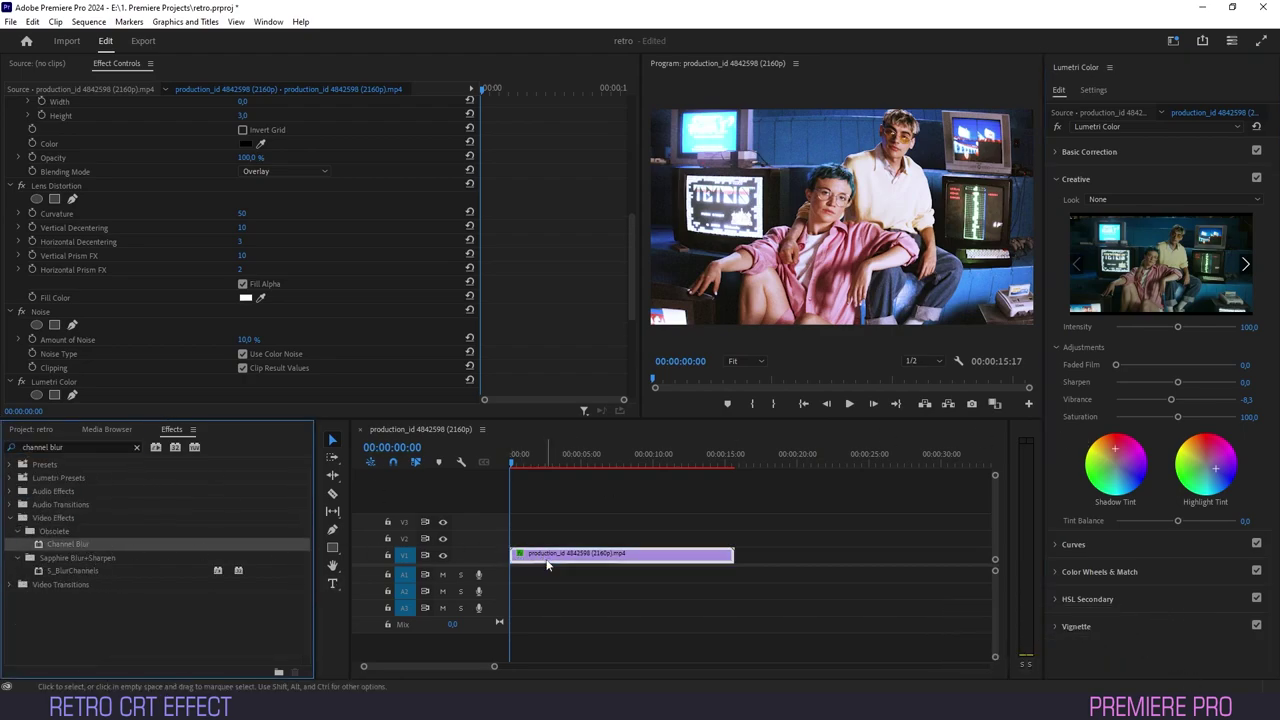
Set the Channel Blur effect's red blurriness to 50 and its blur dimensions to Horizontal
scroll(448, 278, down, 3)
scroll(290, 328, down, 3)
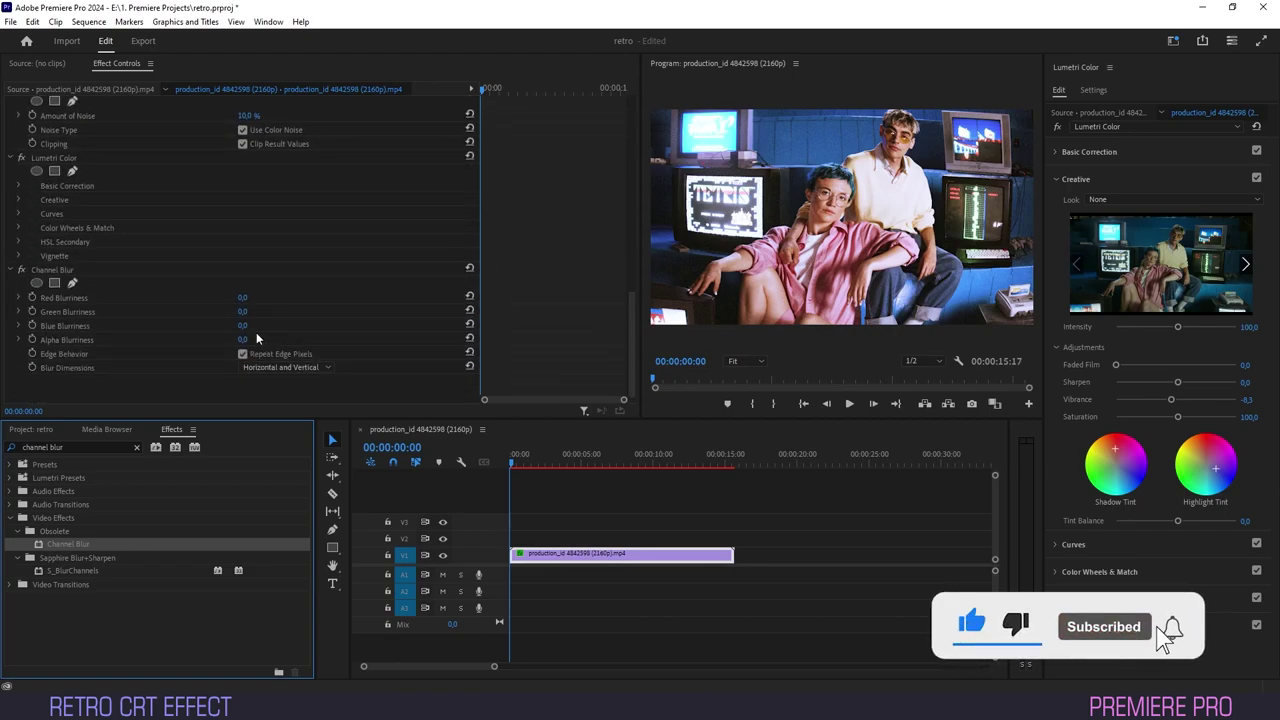
click(250, 297)
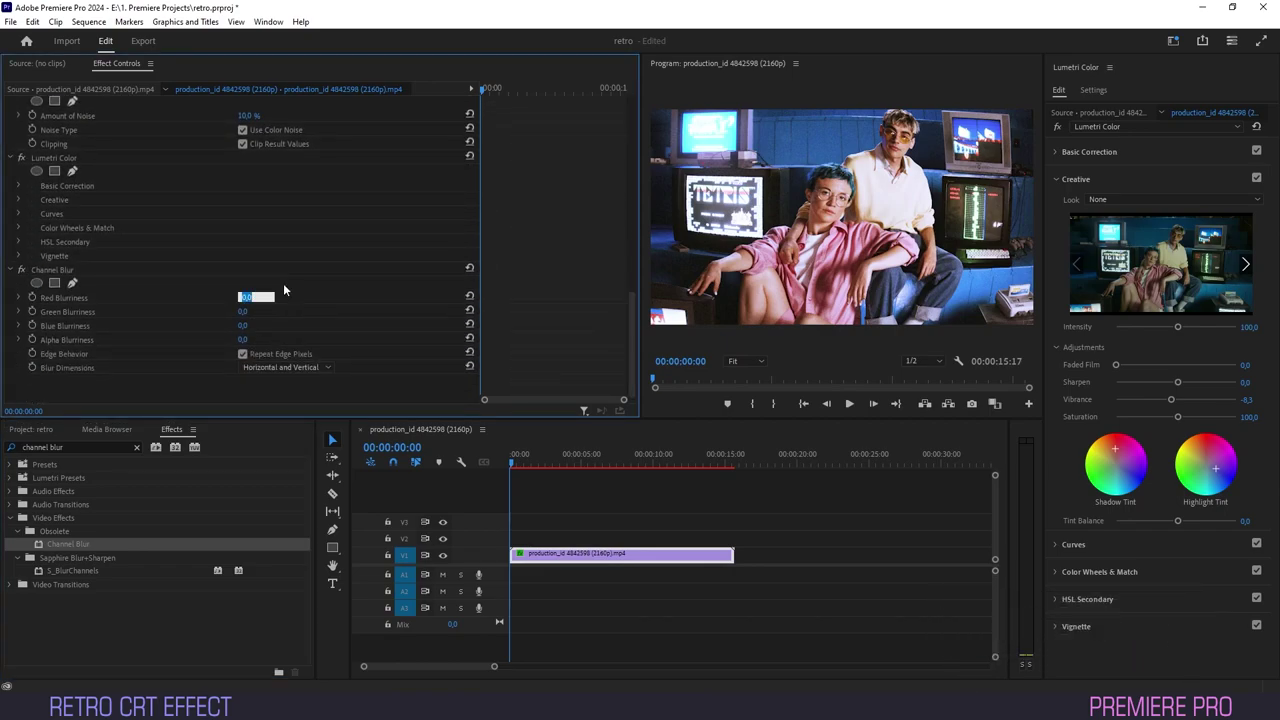
click(311, 366)
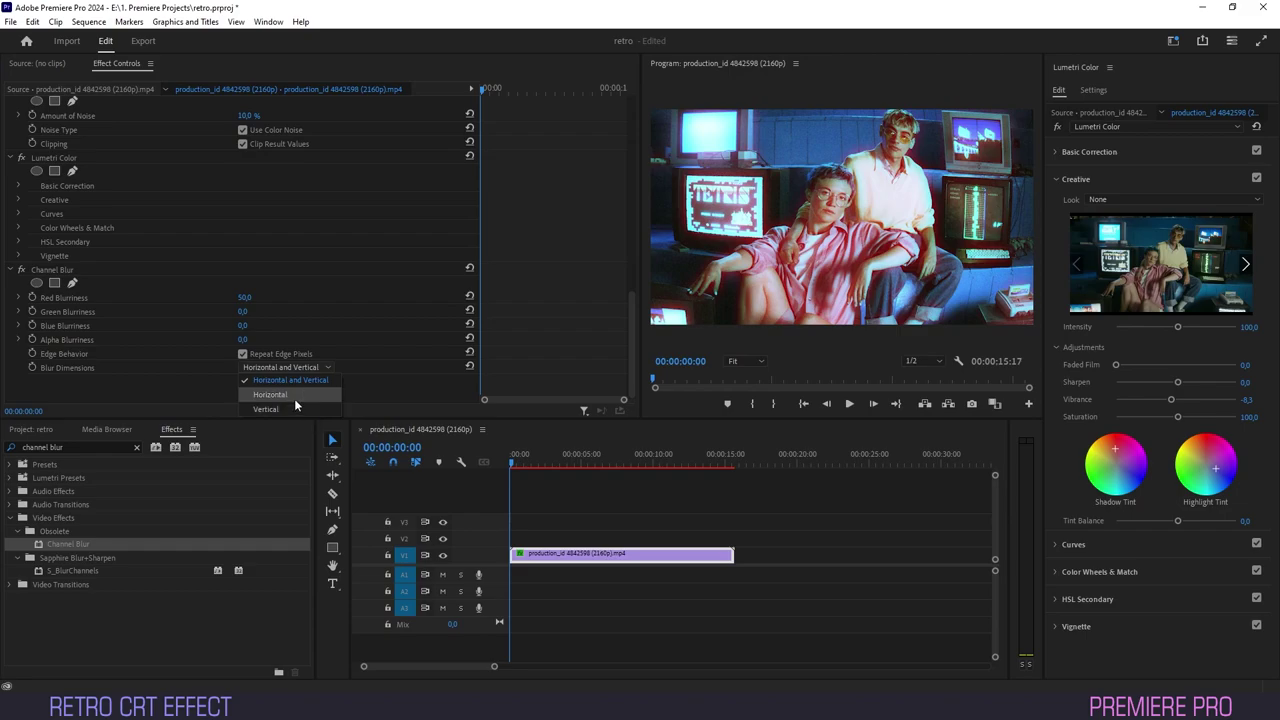
click(294, 398)
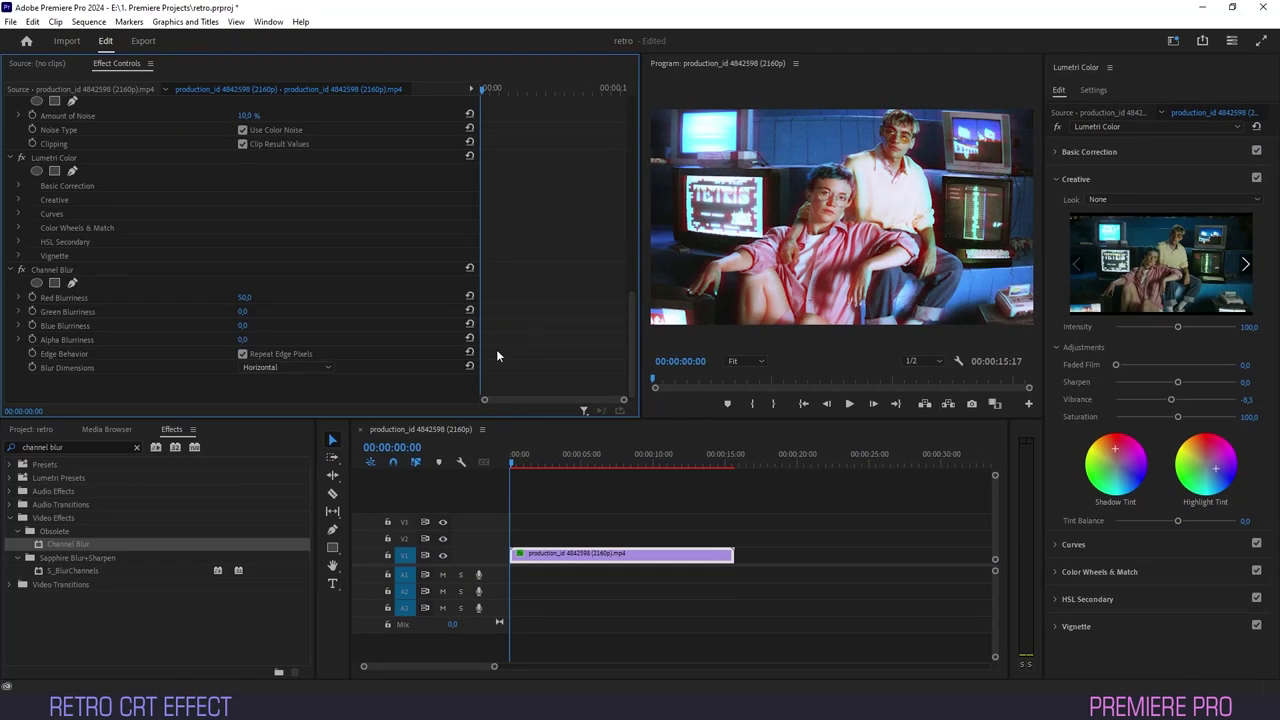
Search the effects for strobe and apply the Strobe Light effect to the video clip
click(87, 449)
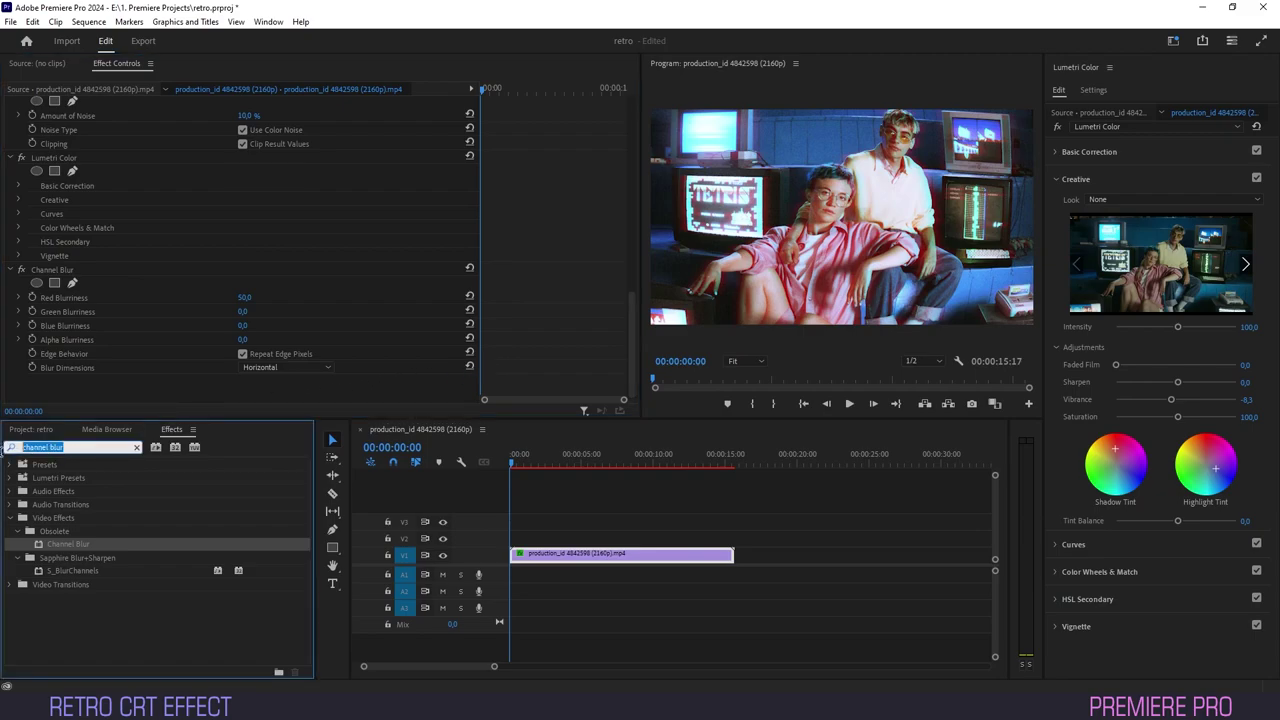
text(strobe)
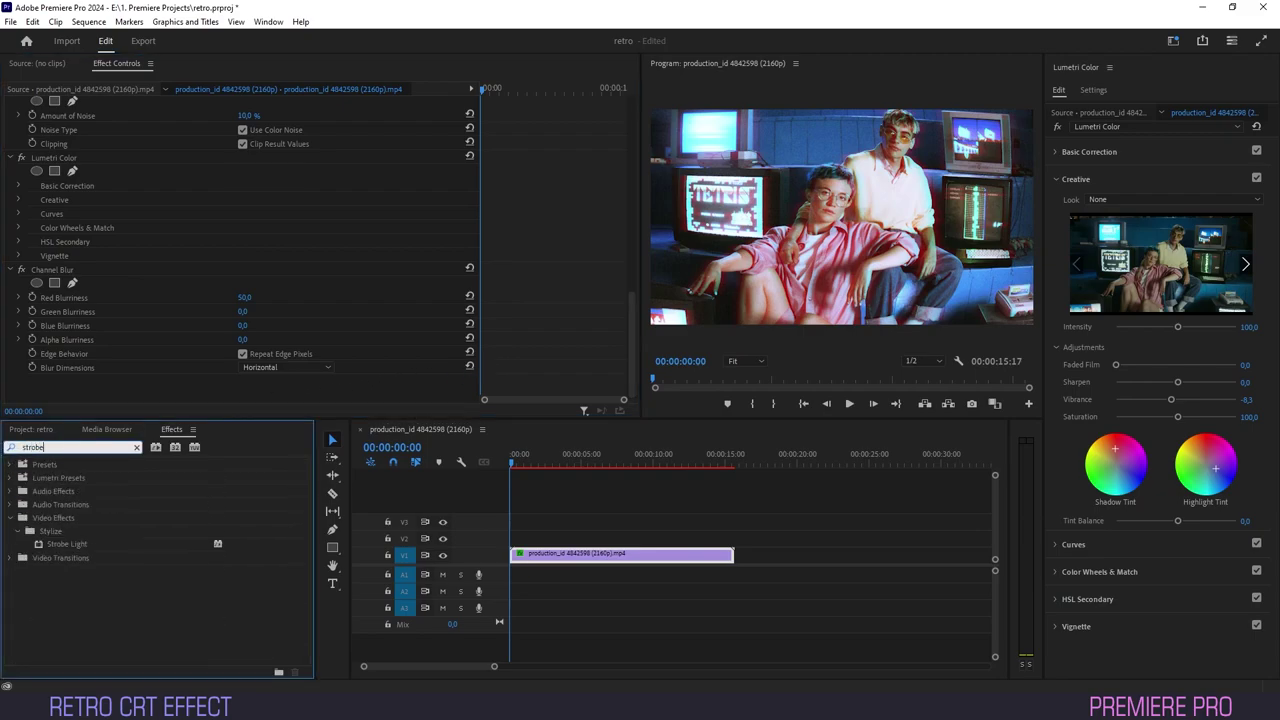
drag(60, 546, 583, 555)
In Strobe Light, set blend with original to 98%, strobe duration to 1 second and random strobe probability to 35%
scroll(475, 336, down, 2)
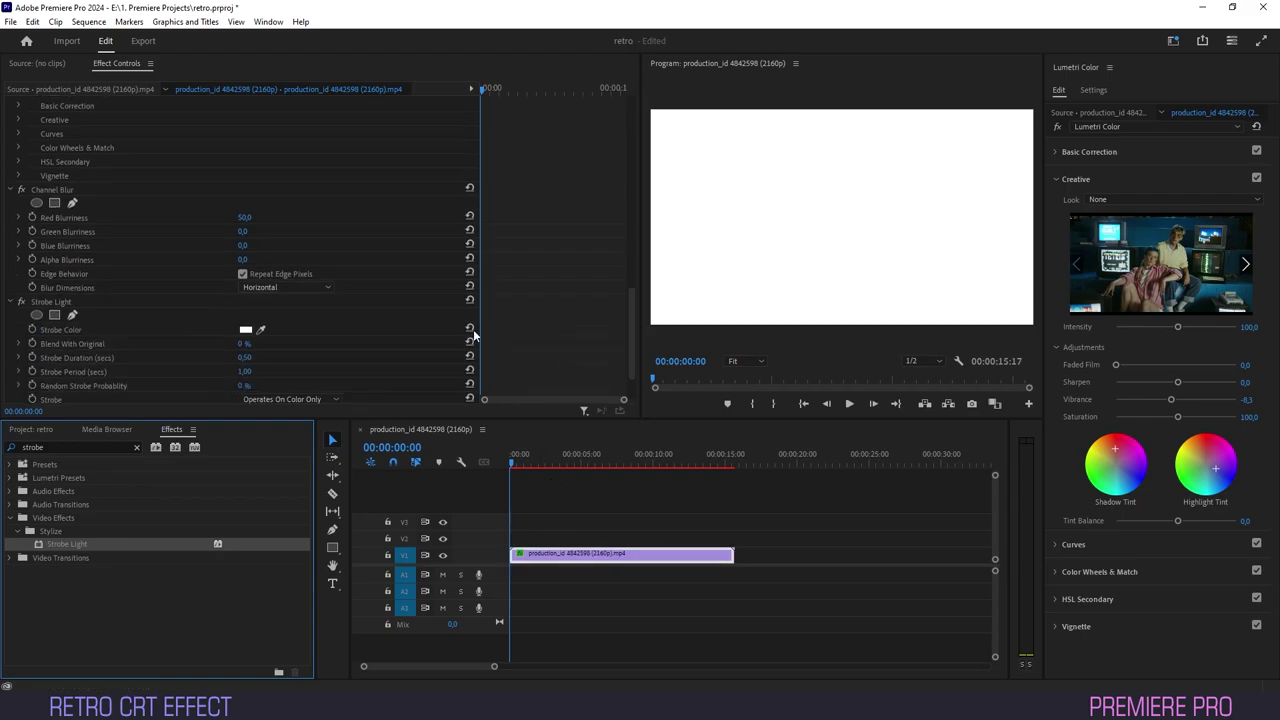
scroll(432, 384, down, 2)
click(241, 284)
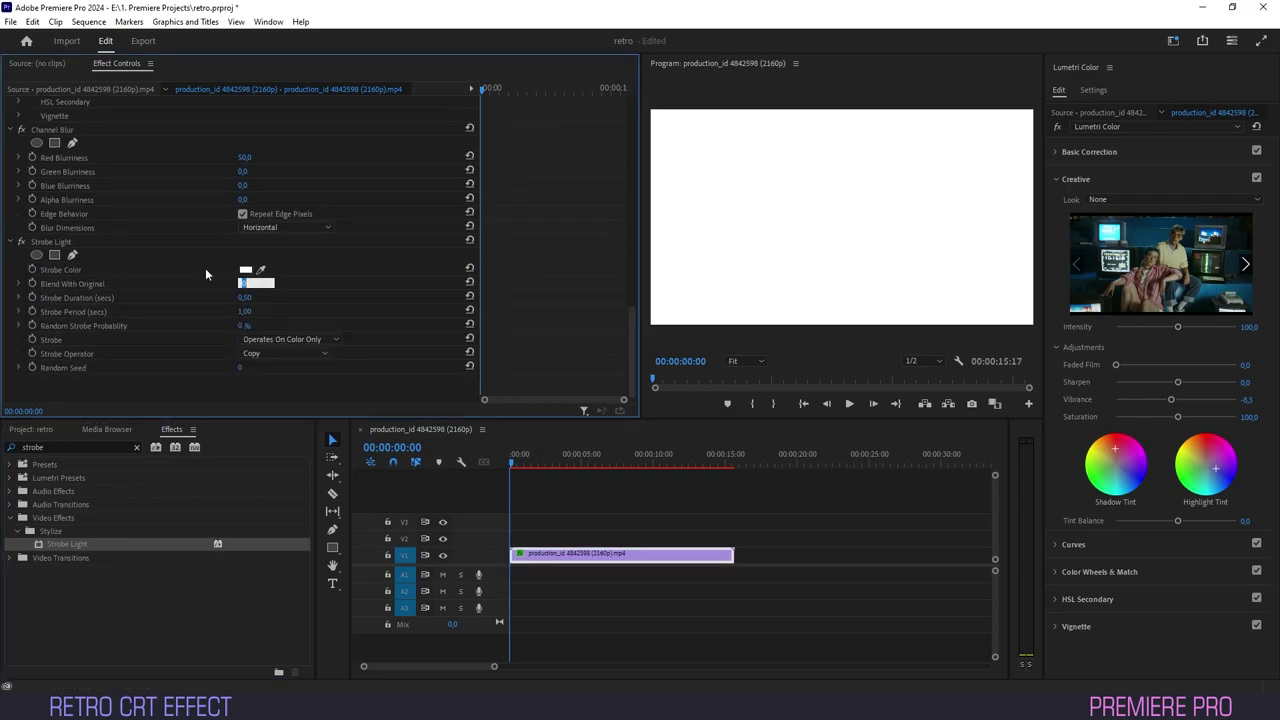
click(246, 298)
text(1)
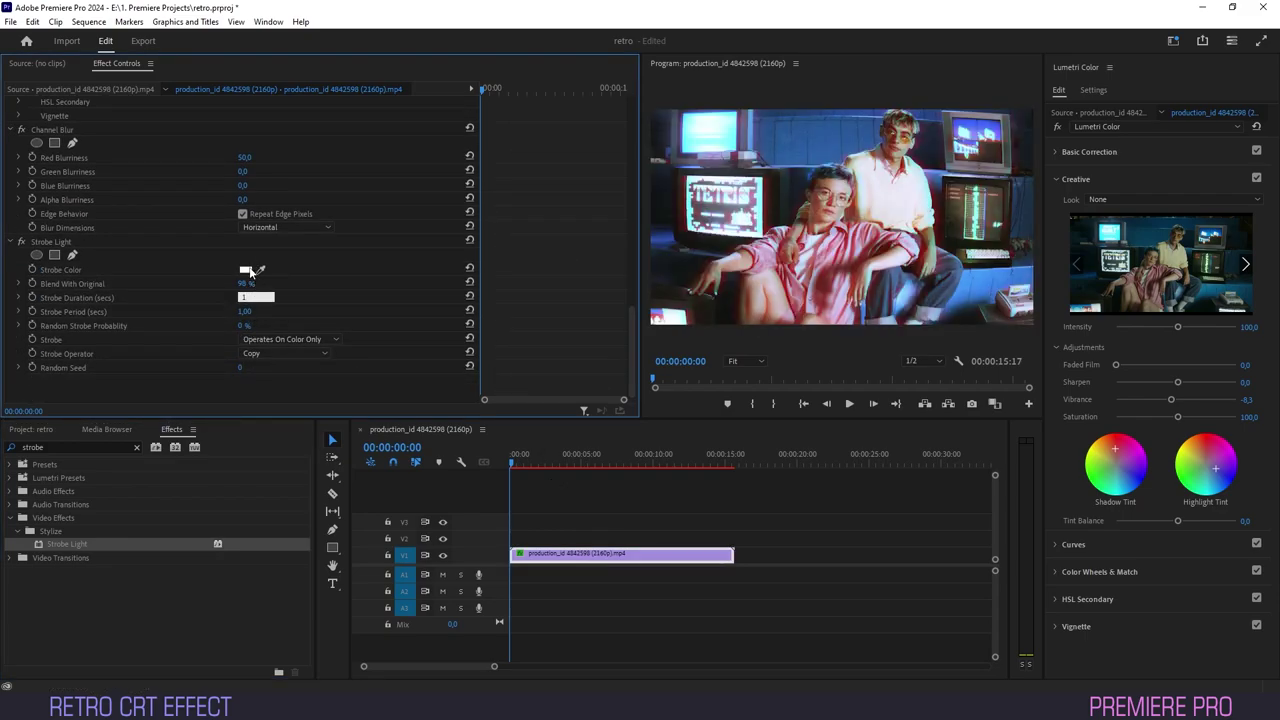
click(241, 326)
text(35)
key(Return)
Set the Strobe Light's strobe option to Makes Layer Transparent and its strobe operator to Add
click(289, 339)
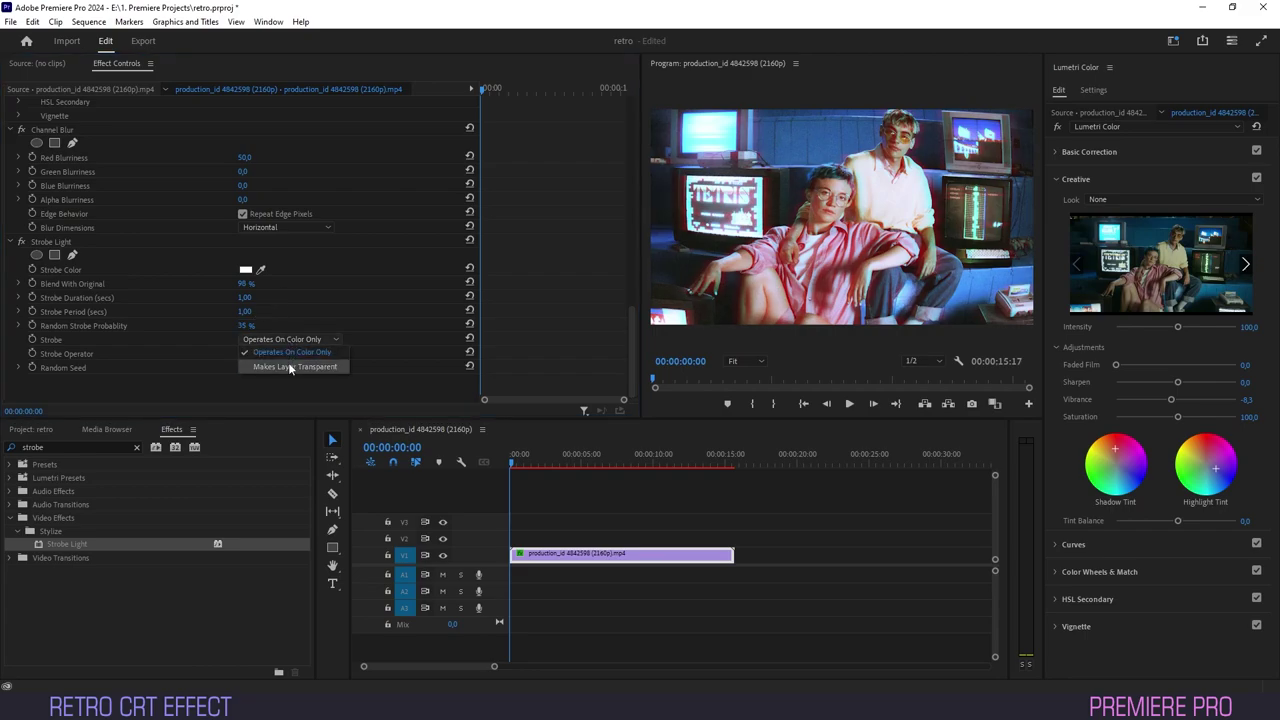
click(289, 362)
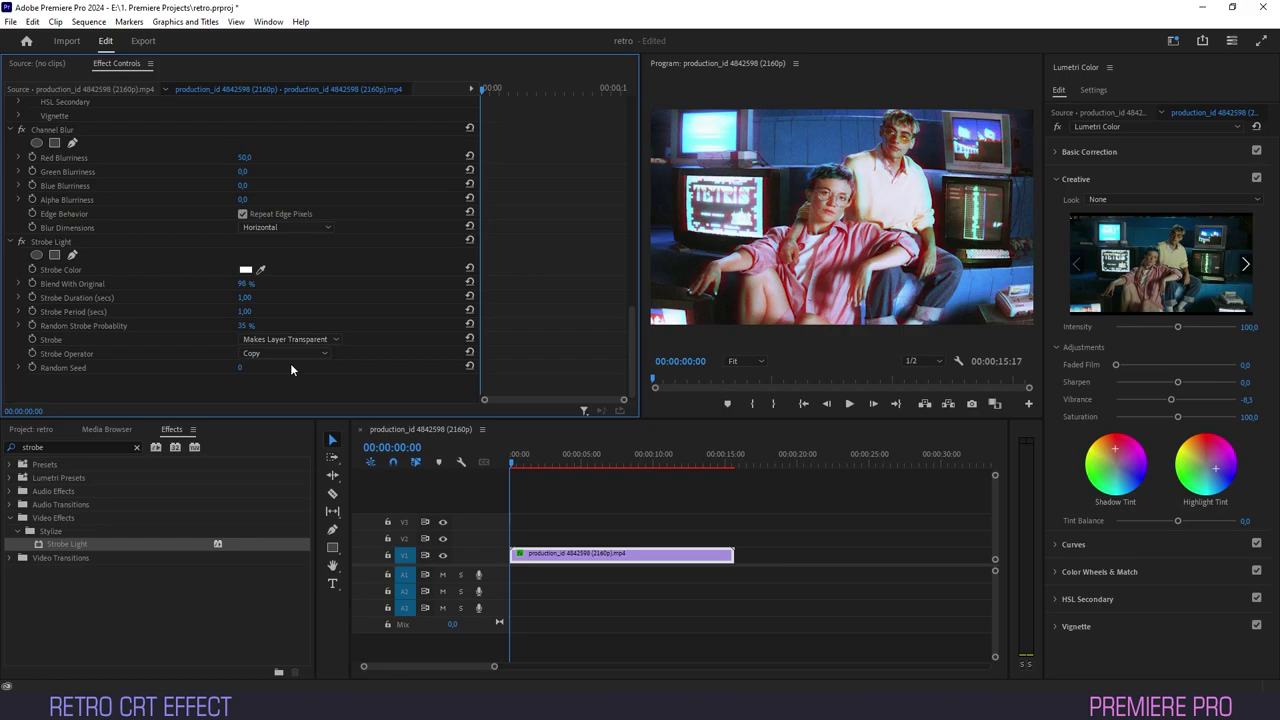
click(276, 355)
click(263, 380)
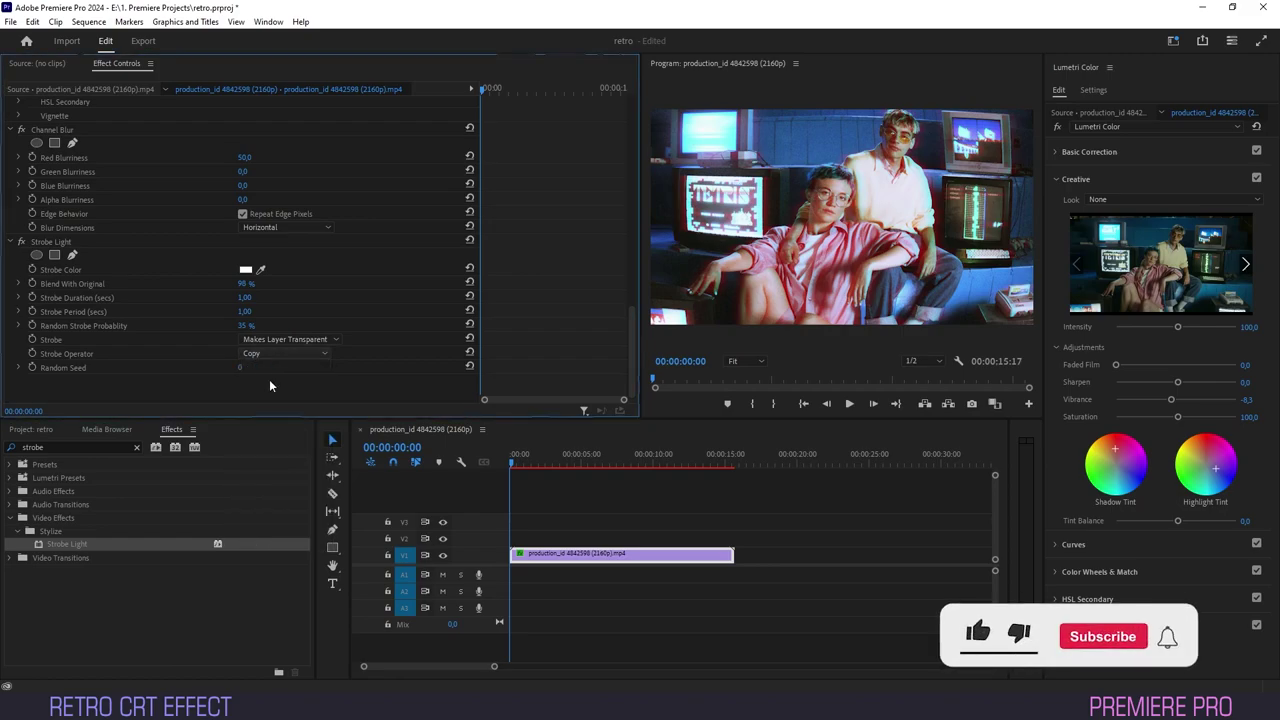
Set the Strobe Light's random seed to 5 and render the sequence preview
click(243, 370)
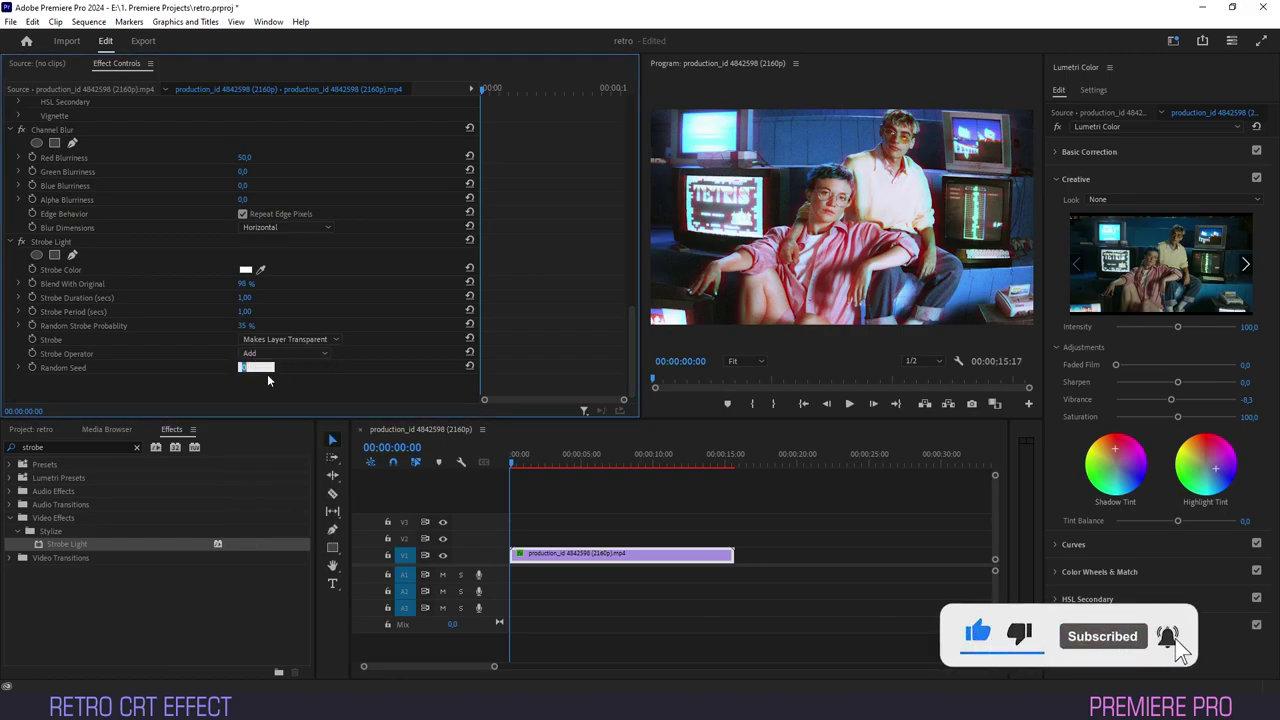
text(5)
key(Return)
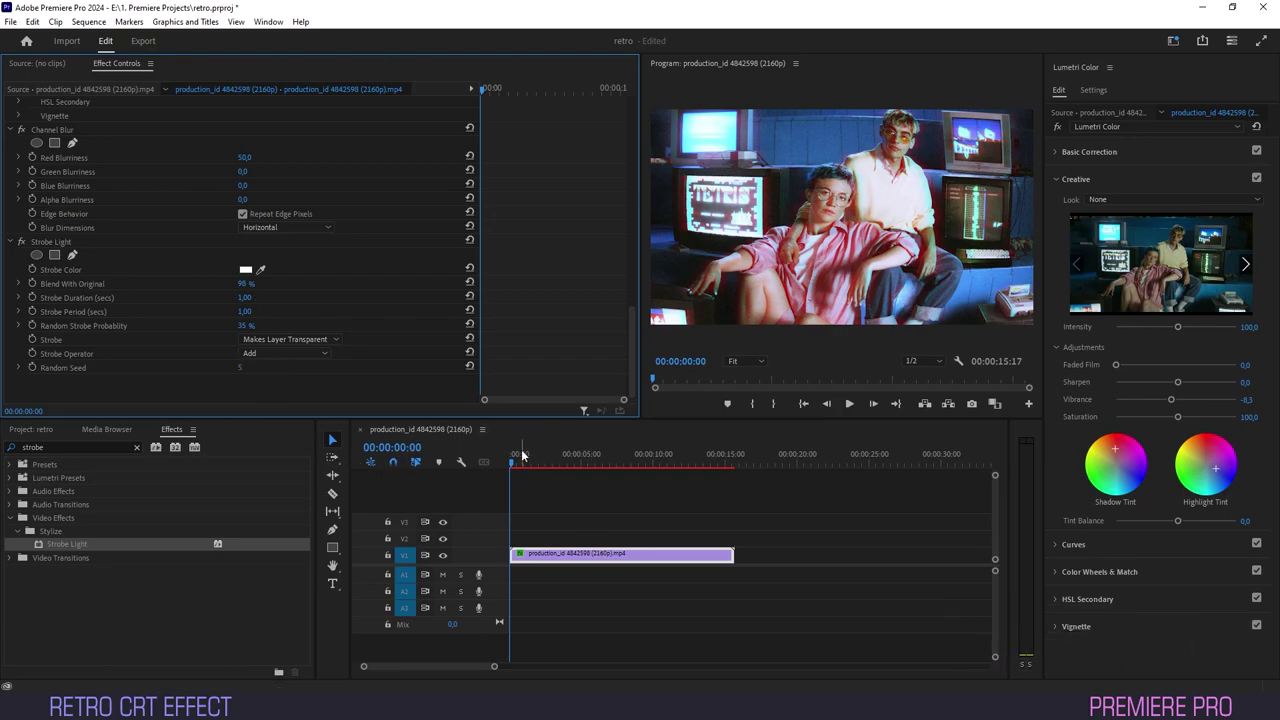
key(Return)
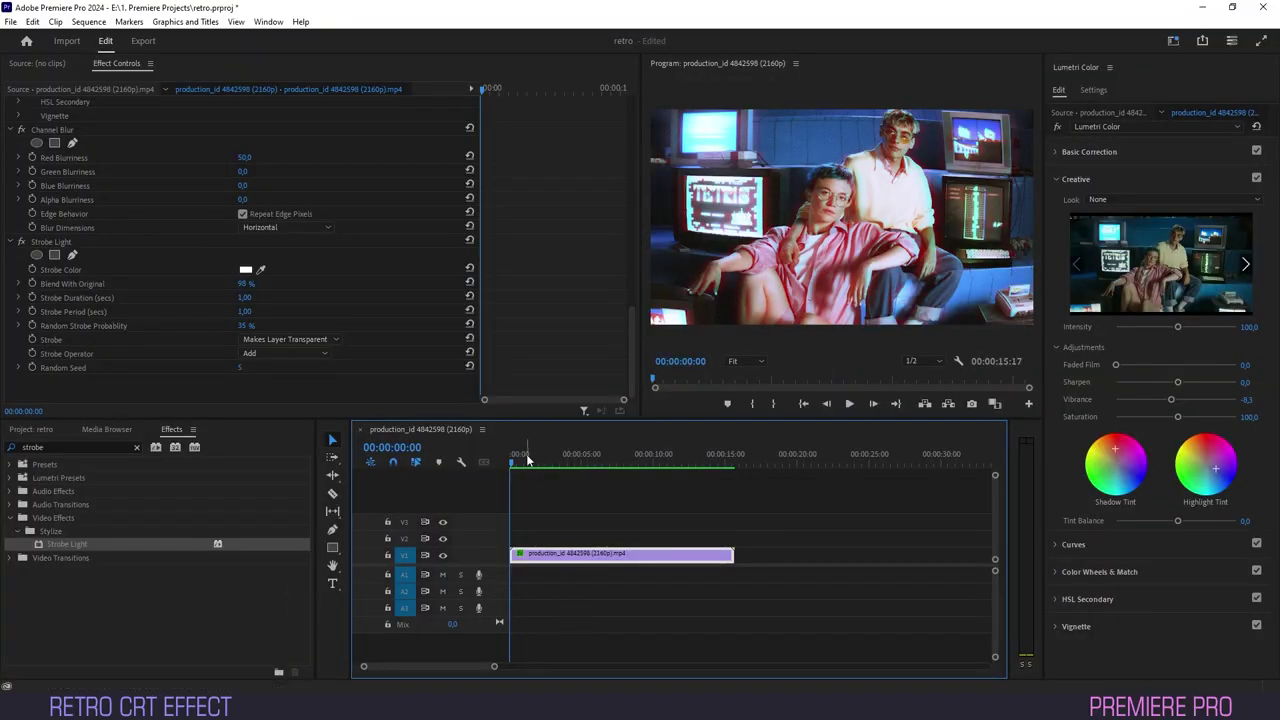
Save the clip's Strobe Light, Channel Blur, Lumetri Color, Noise, Lens Distortion and Grid effects together as a preset named Retro CRT
click(74, 243)
scroll(104, 301, up, 3)
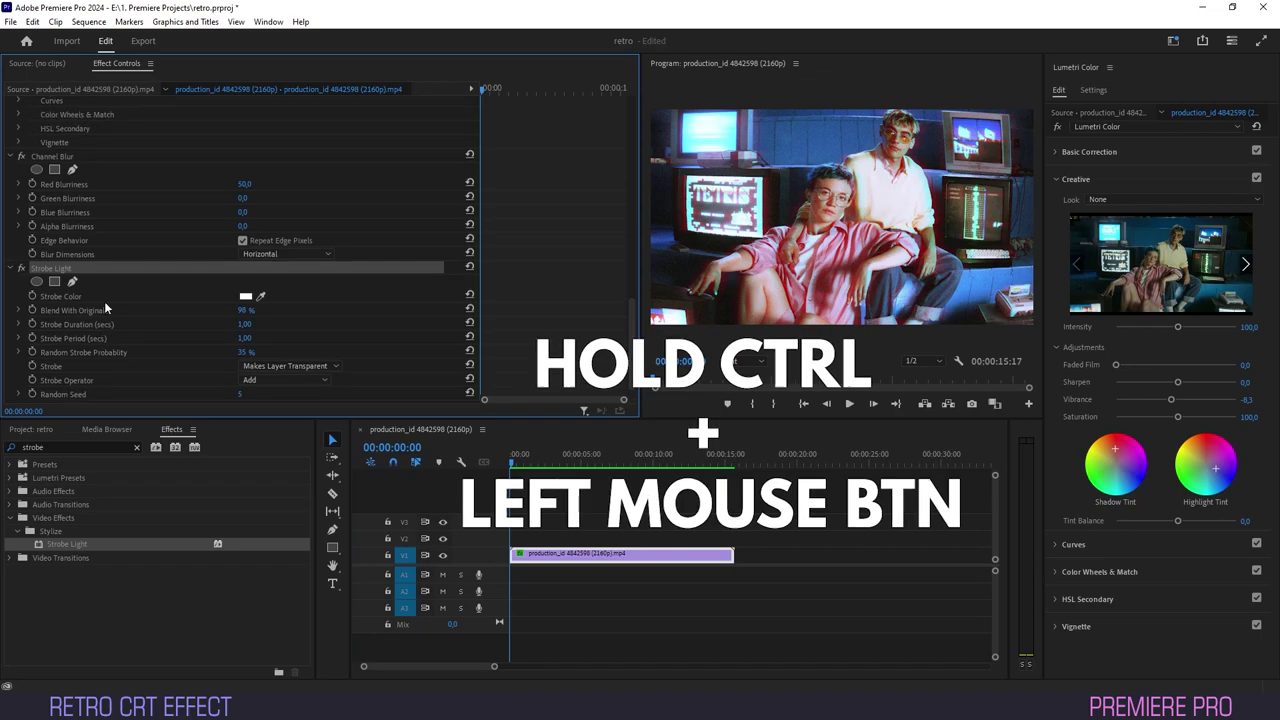
scroll(124, 315, up, 4)
ctrl+click(68, 279)
scroll(85, 290, up, 3)
ctrl+click(66, 204)
scroll(104, 335, up, 10)
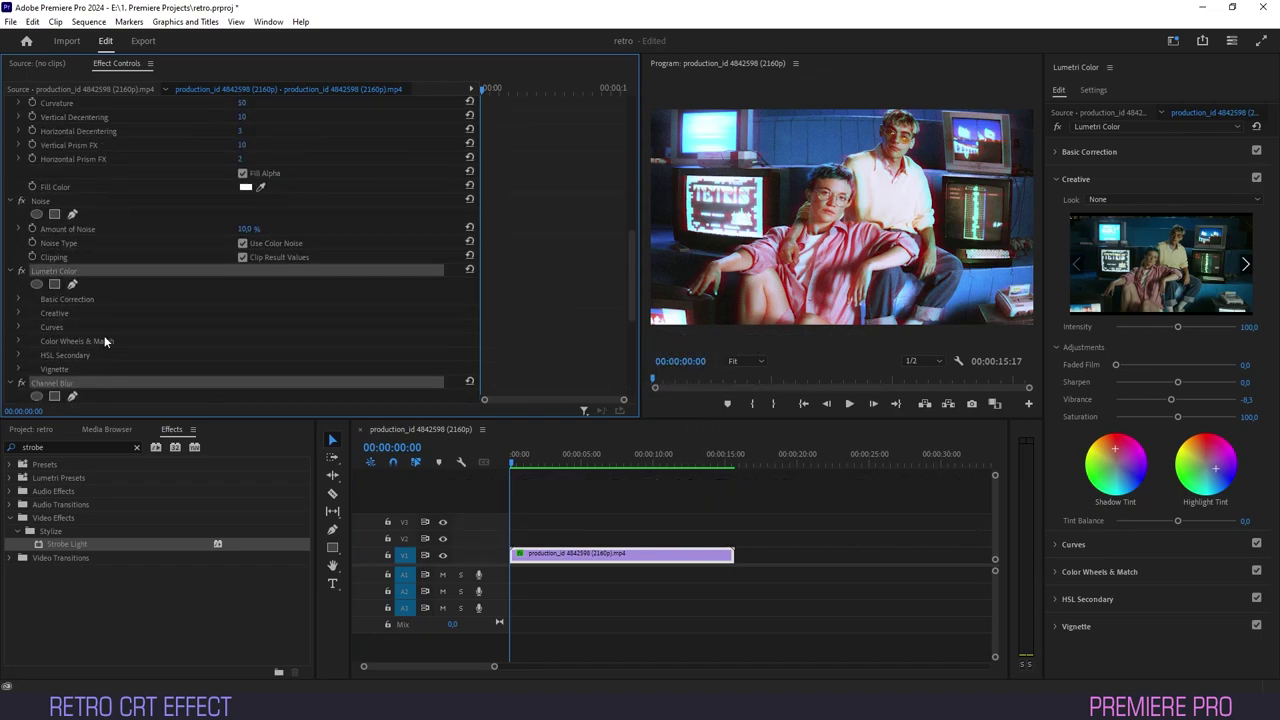
ctrl+click(59, 270)
scroll(68, 278, up, 3)
ctrl+click(75, 237)
scroll(111, 276, up, 8)
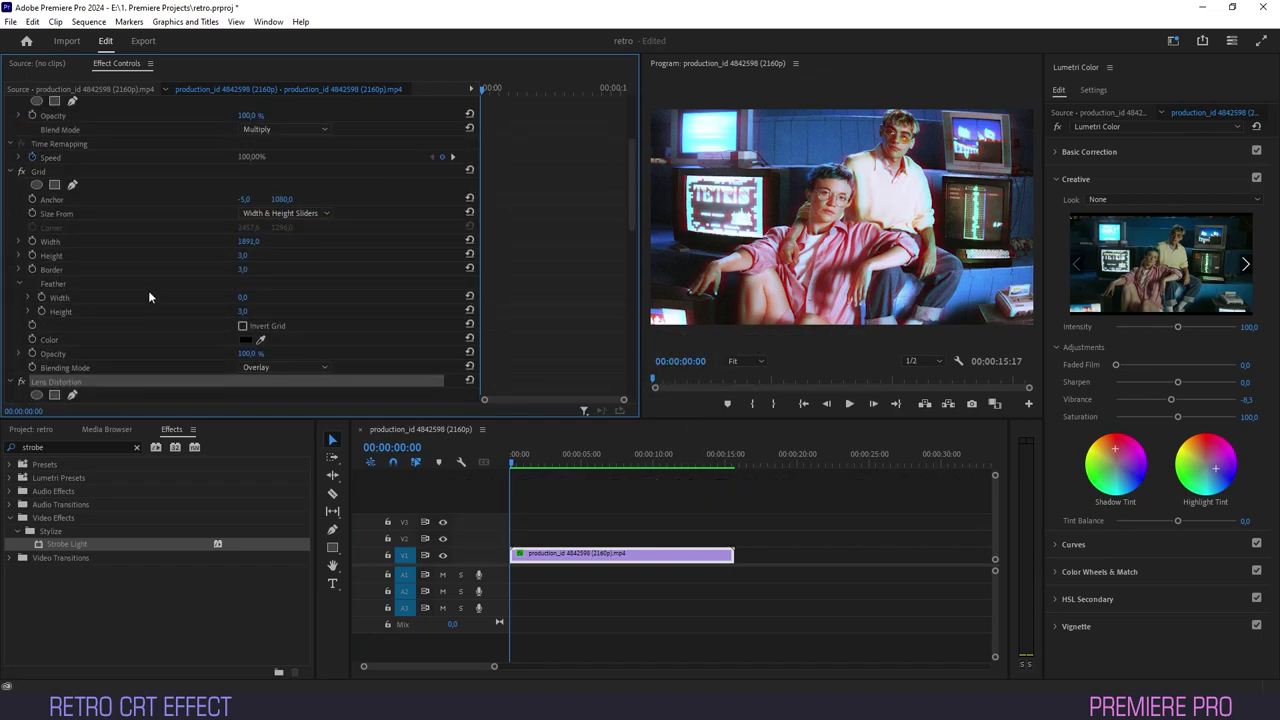
scroll(44, 263, up, 2)
ctrl+click(114, 312)
right_click(114, 312)
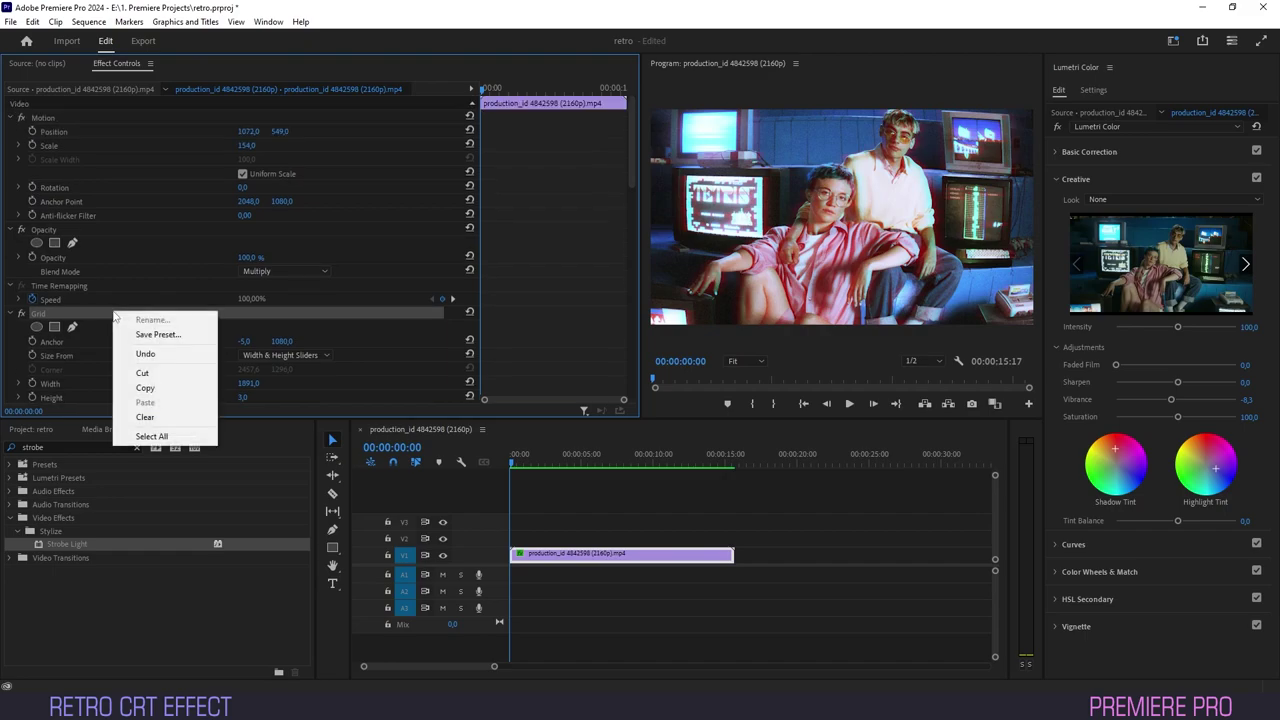
click(152, 335)
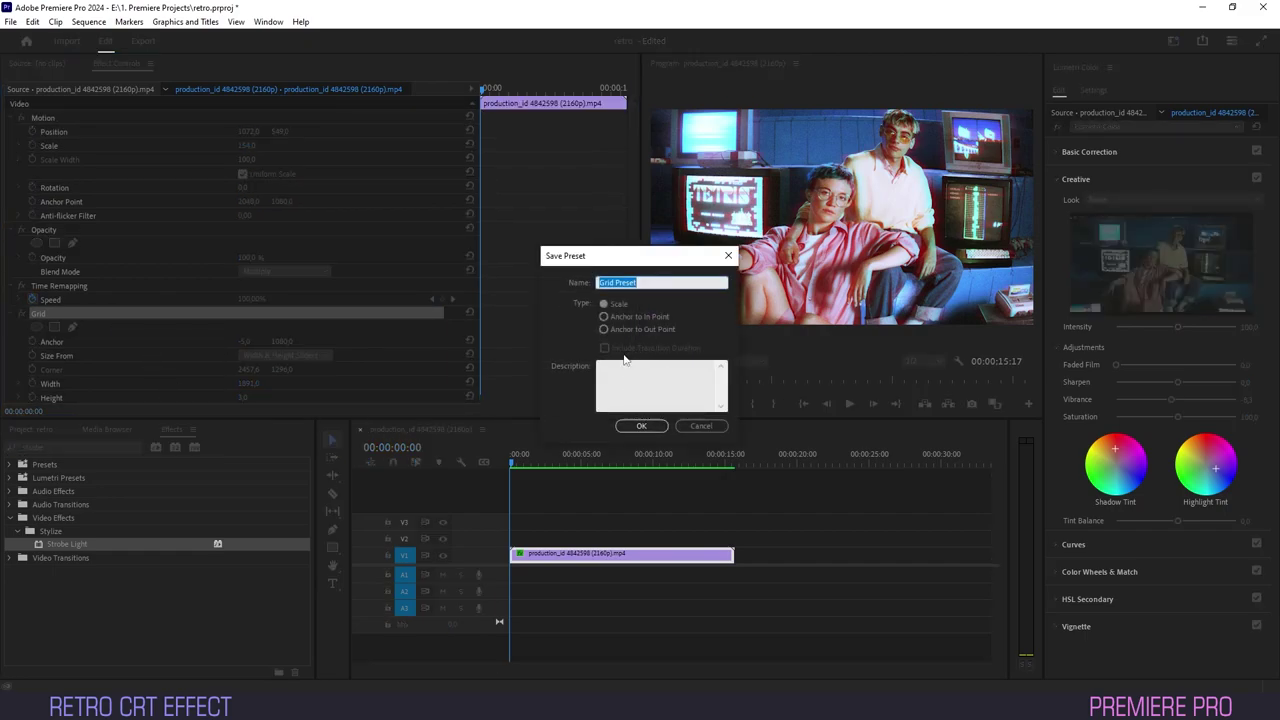
text(RE)
click(652, 427)
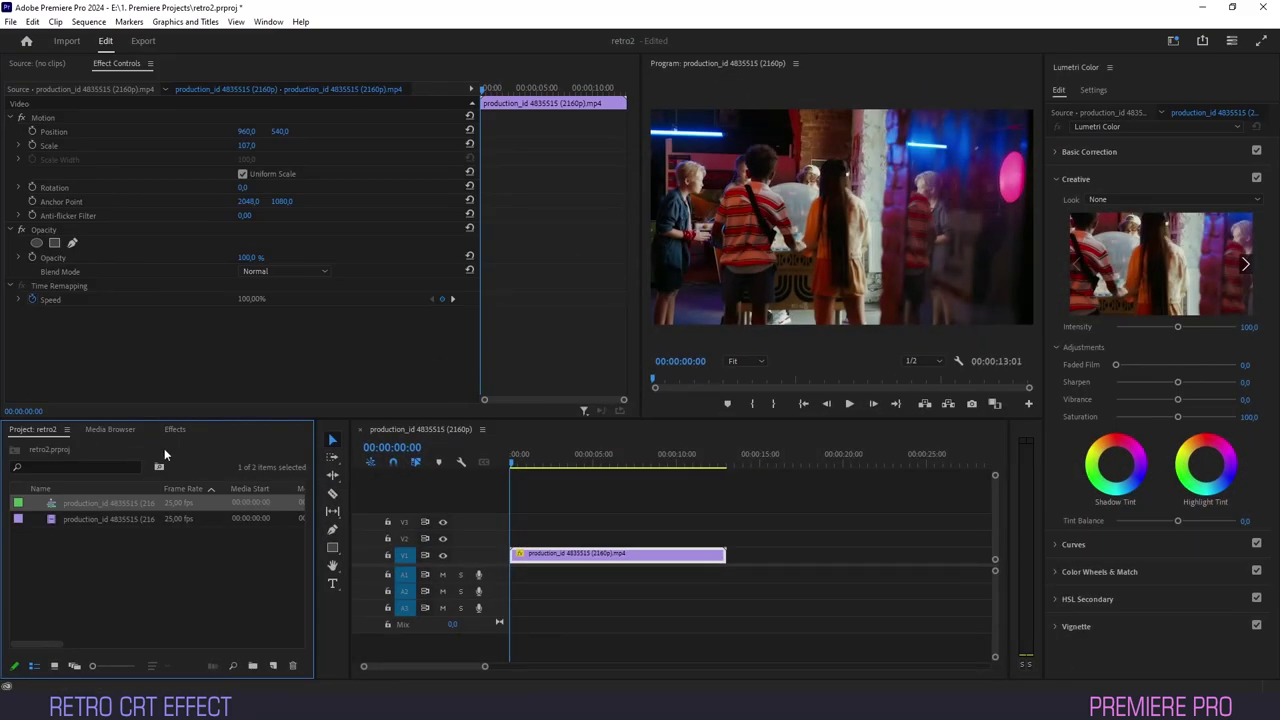
Apply the saved Retro CRT preset to the clip in the retro2 project, with its position at 1072, 550 and scale at 154
click(174, 430)
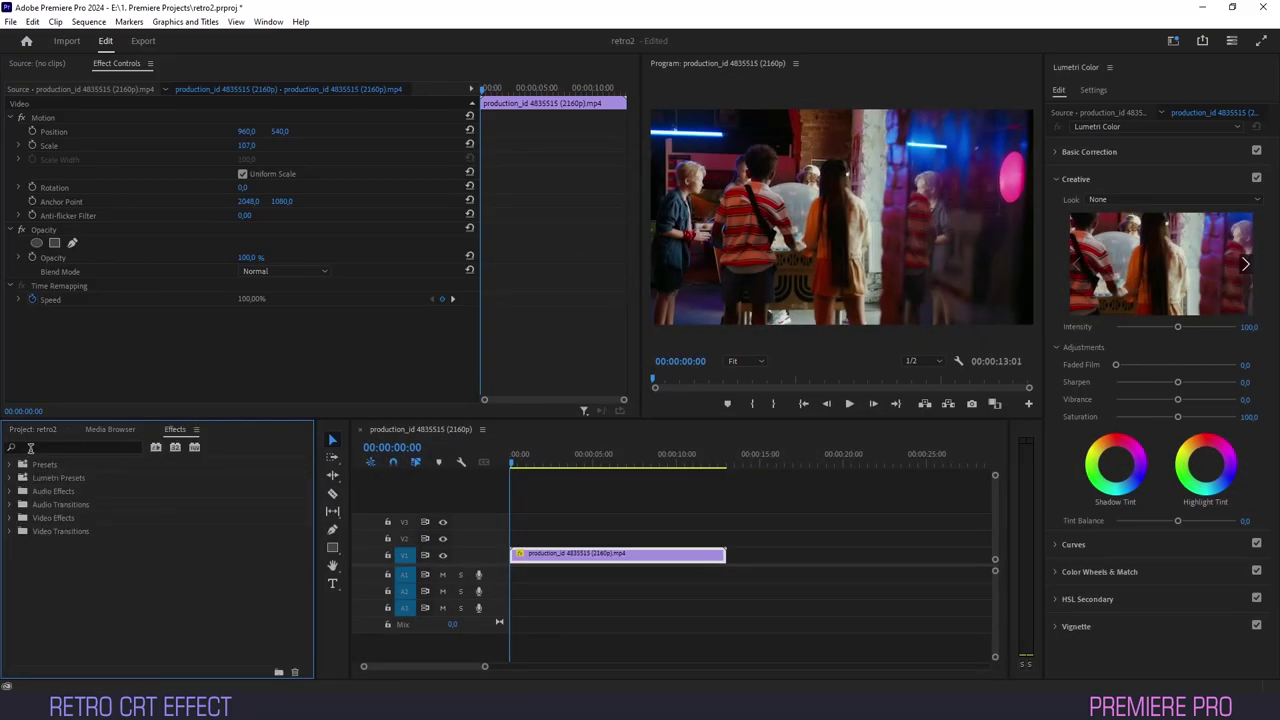
click(13, 465)
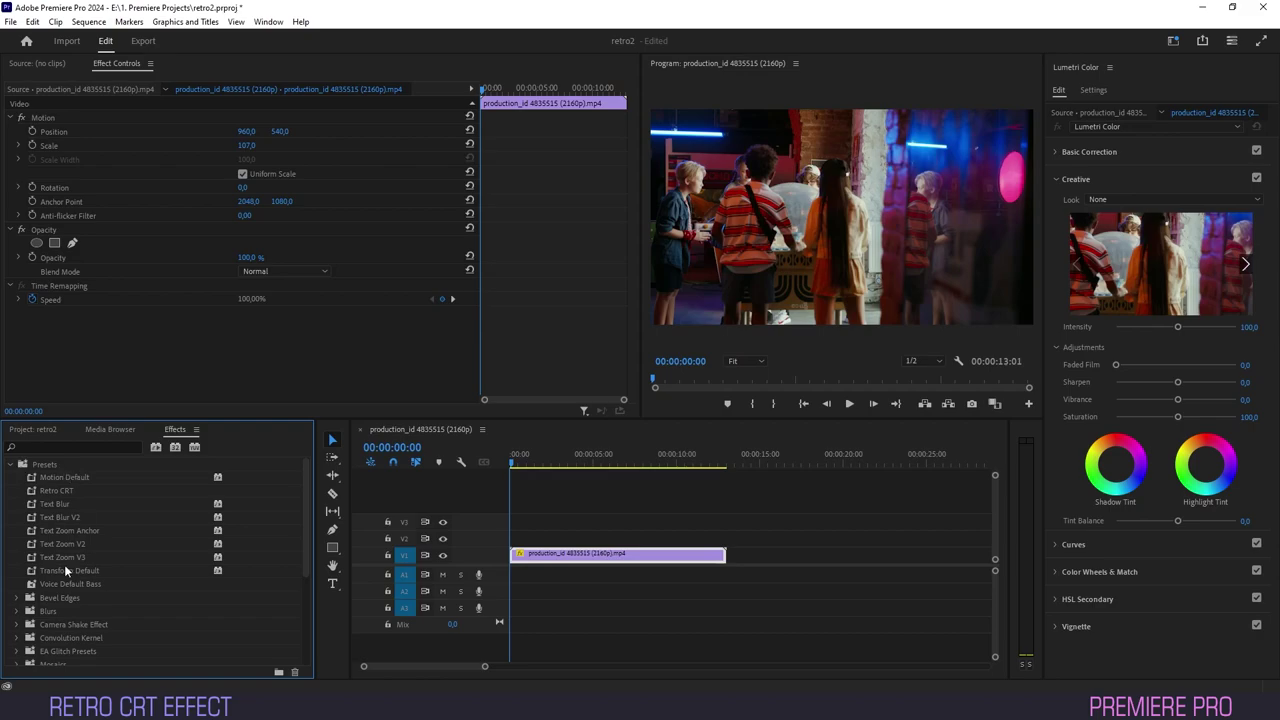
drag(56, 491, 550, 560)
drag(249, 131, 255, 131)
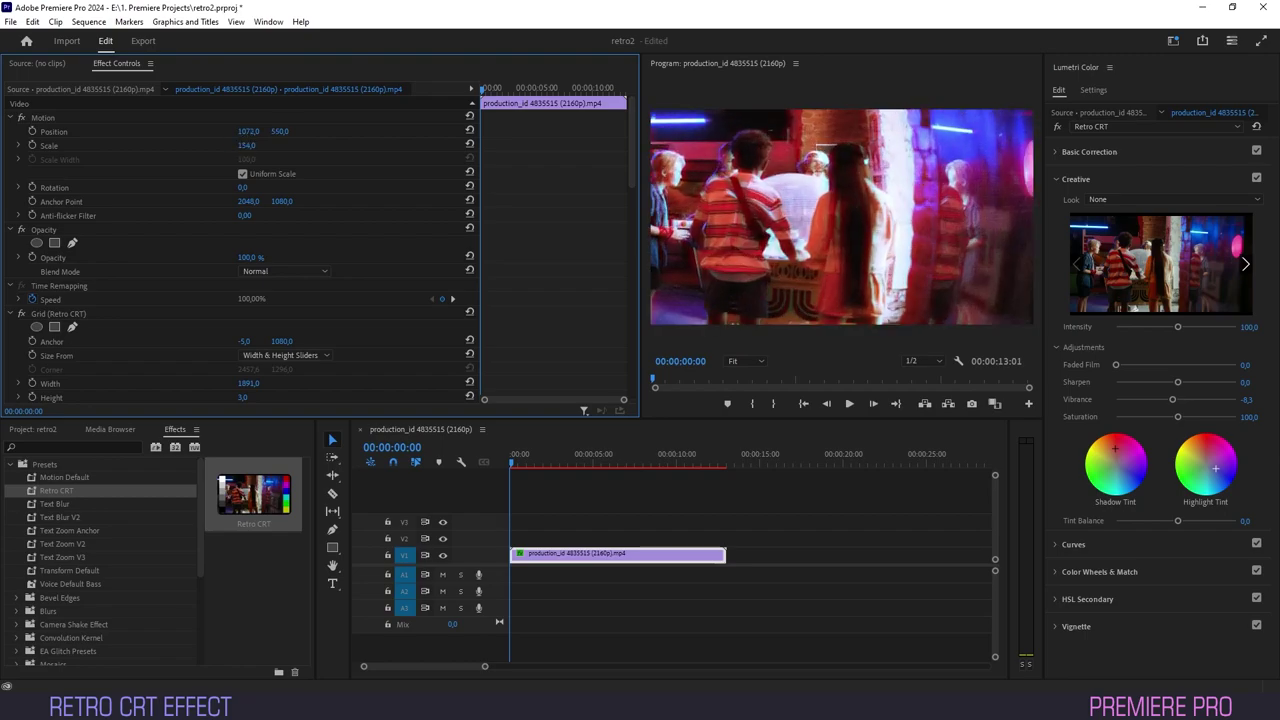
In Lumetri's creative adjustments, shift the shadow tint closer to neutral and lower vibrance to about -32.6
drag(1115, 449, 1116, 449)
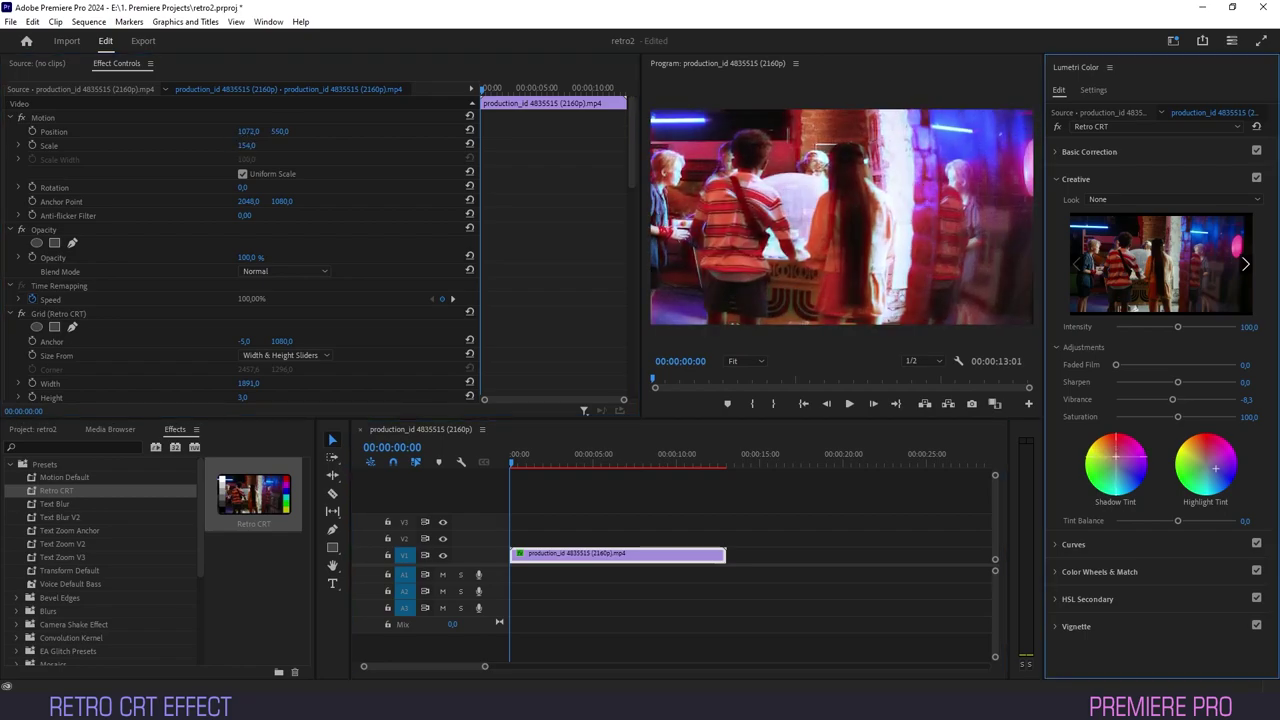
drag(1172, 399, 1160, 403)
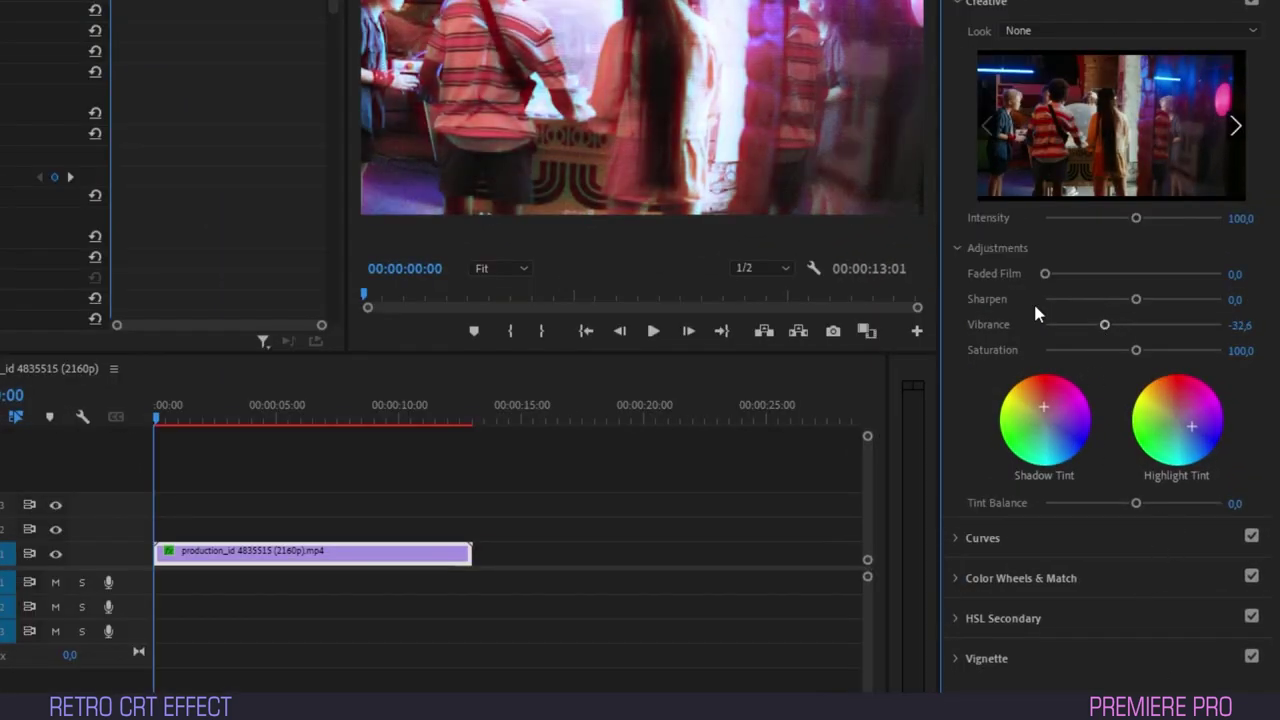